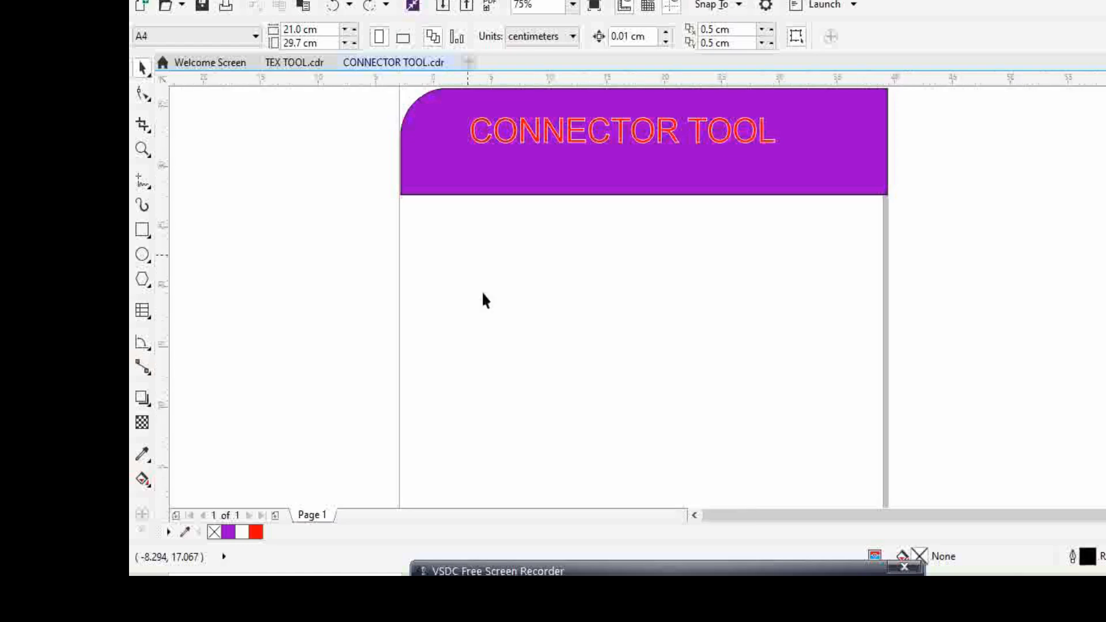
Draw four separate rectangles below the purple header: three small ones about 2.3 to 2.8 cm wide and a larger one about 3.6 by 4.4 cm.
scroll(489, 295, down, 1)
scroll(495, 309, up, 2)
scroll(495, 309, down, 1)
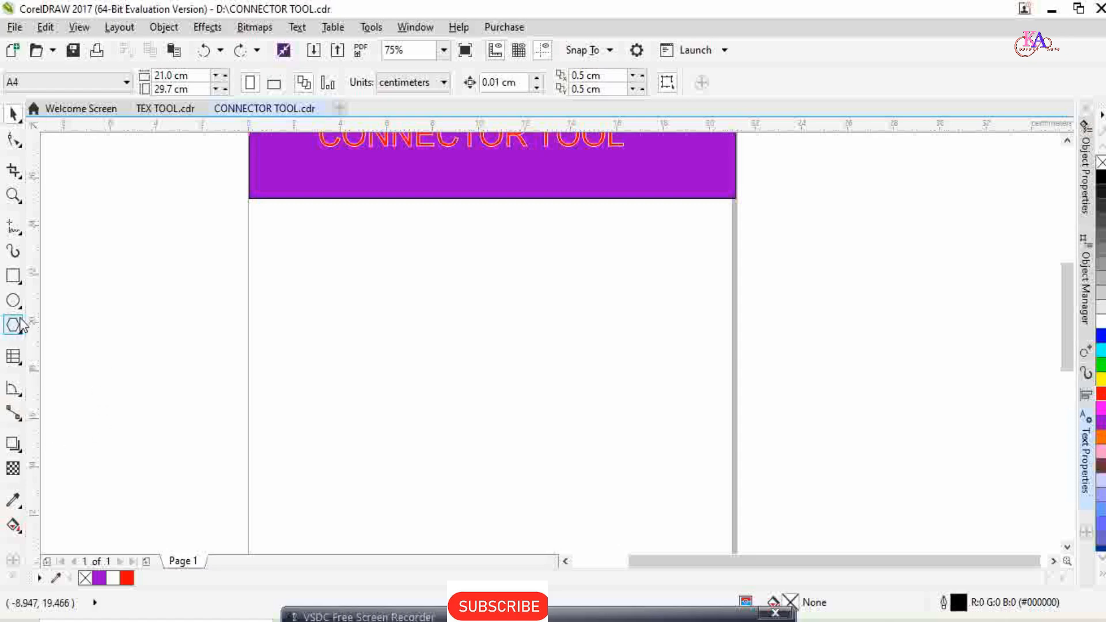
click(18, 277)
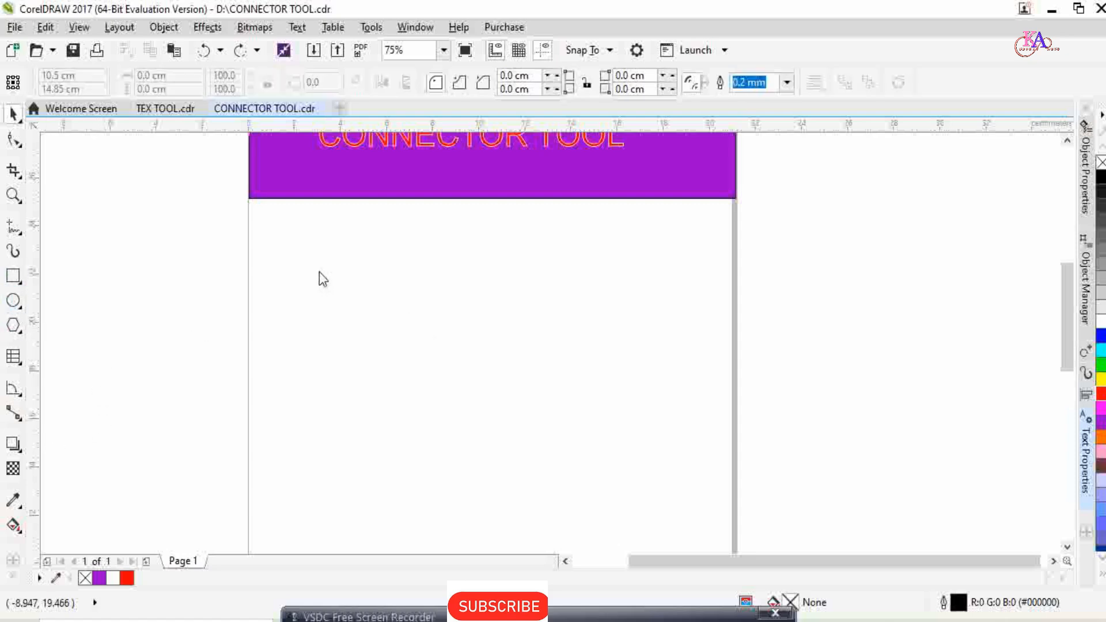
drag(308, 255, 459, 393)
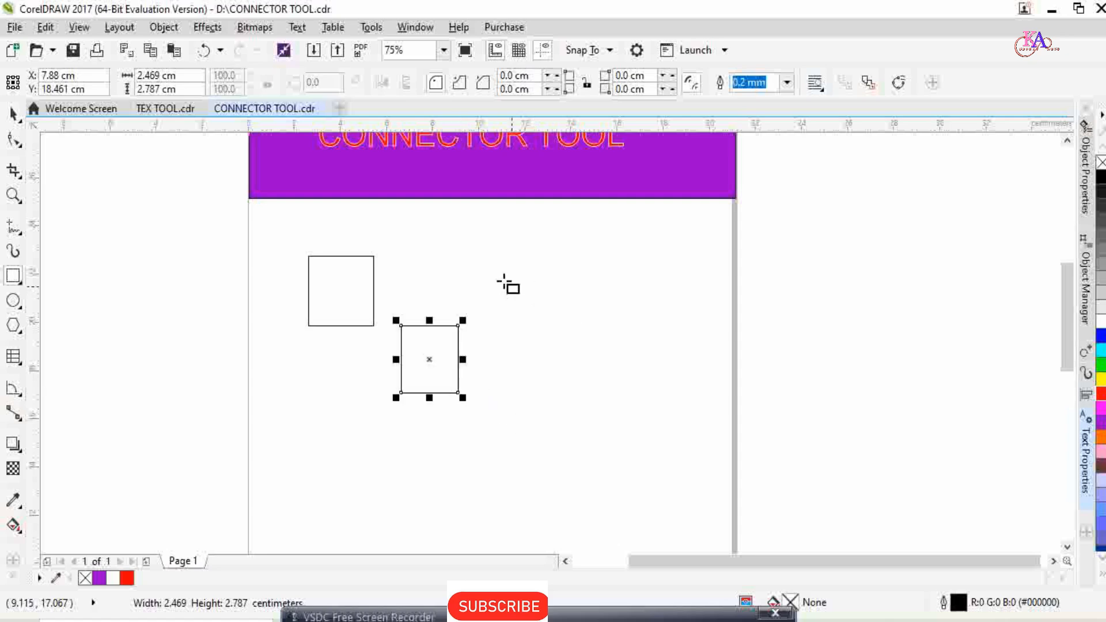
drag(486, 249, 539, 323)
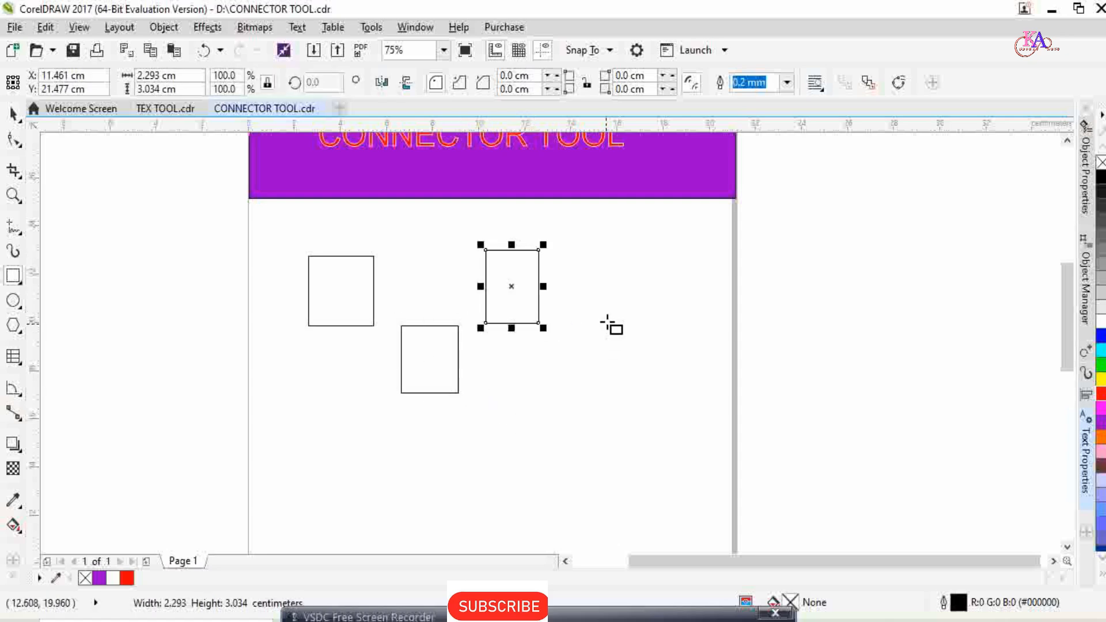
drag(608, 299, 692, 406)
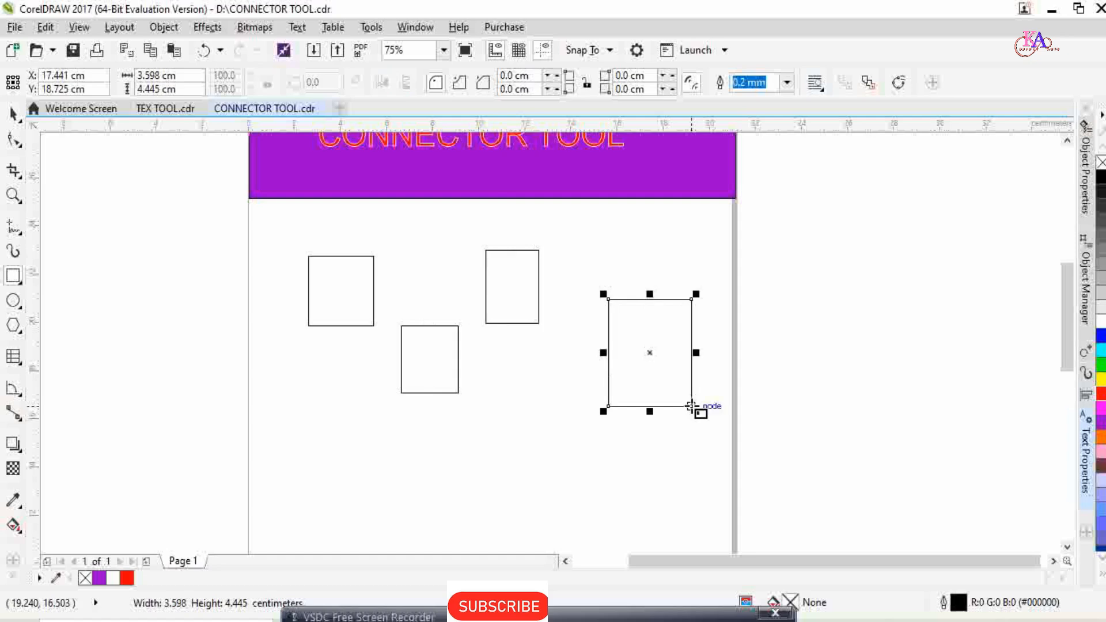
Draw a small ellipse between the middle and large rectangles and a circle about 3.3 by 3.1 cm below the first rectangle.
click(13, 300)
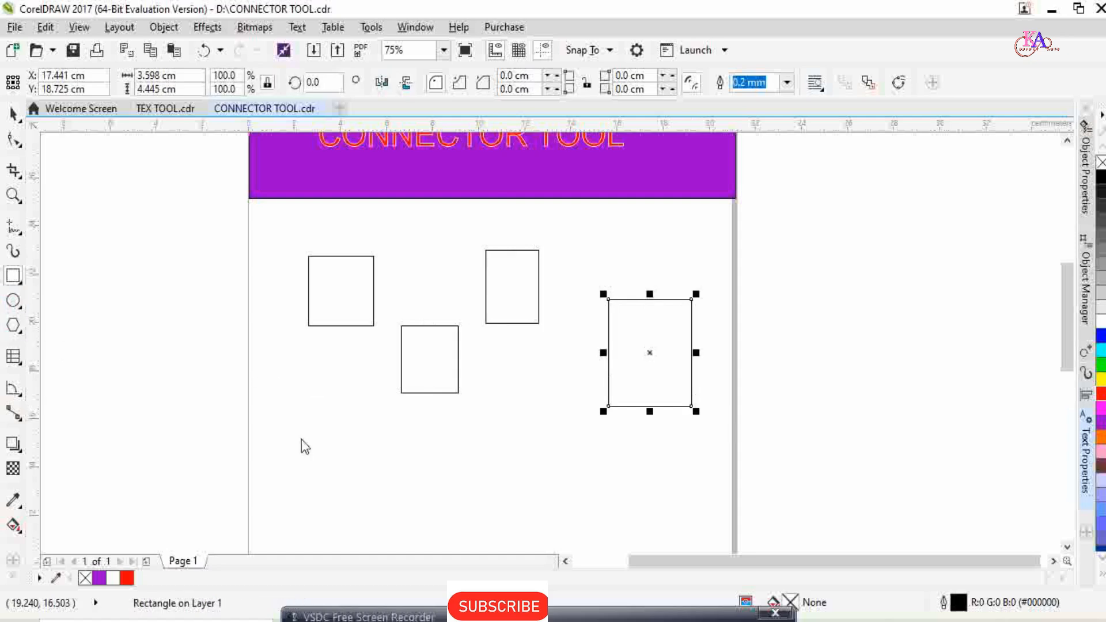
drag(502, 388, 569, 463)
drag(286, 373, 368, 456)
click(11, 114)
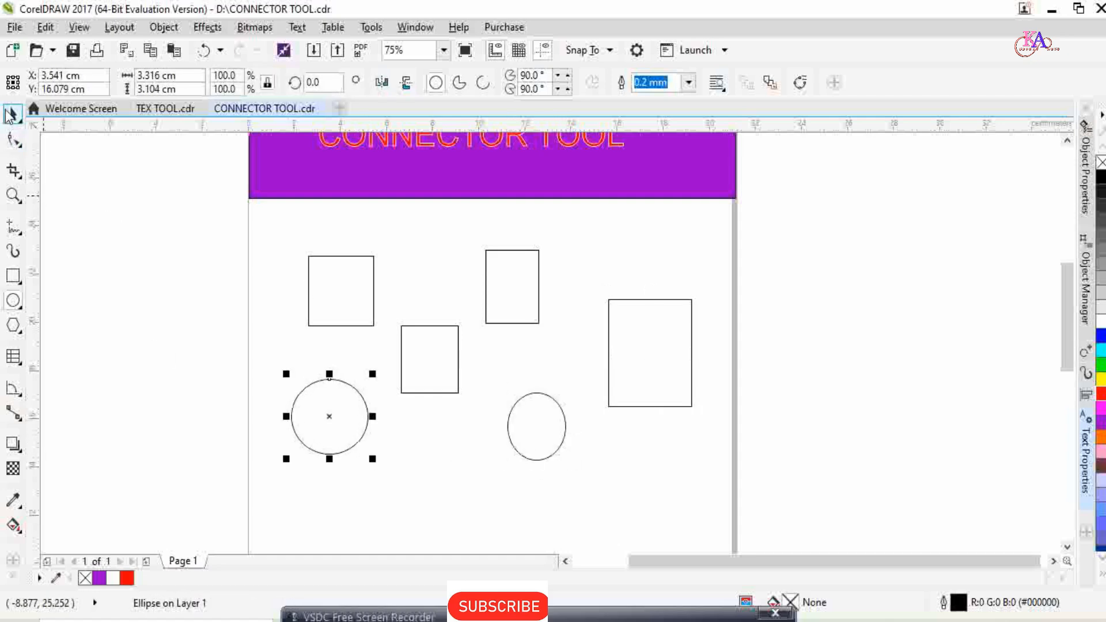
scroll(385, 362, down, 1)
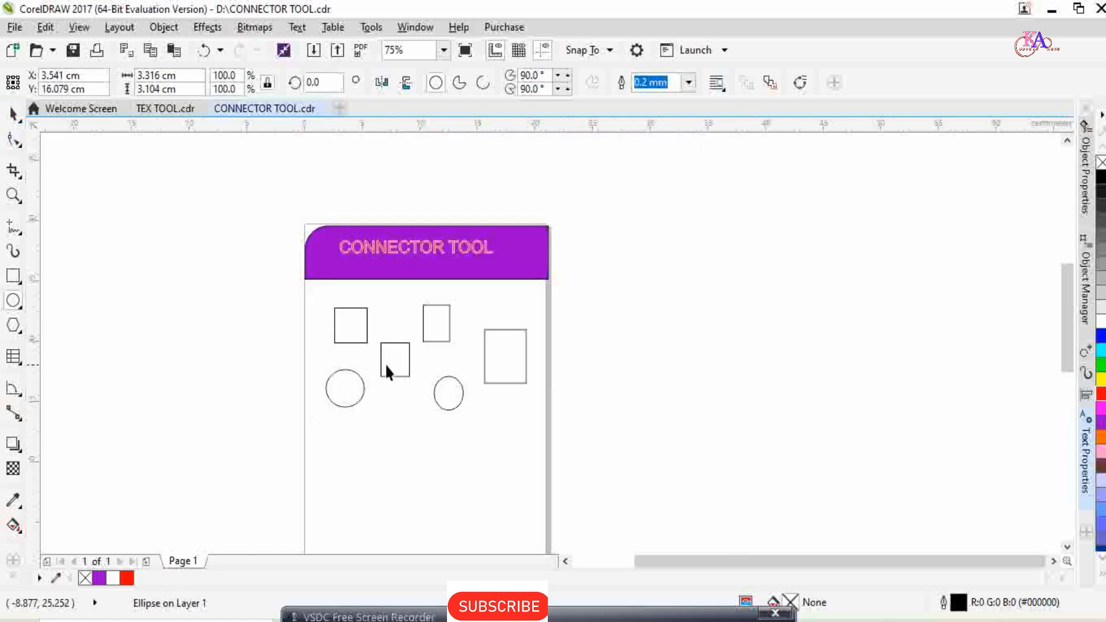
scroll(385, 363, up, 1)
click(385, 362)
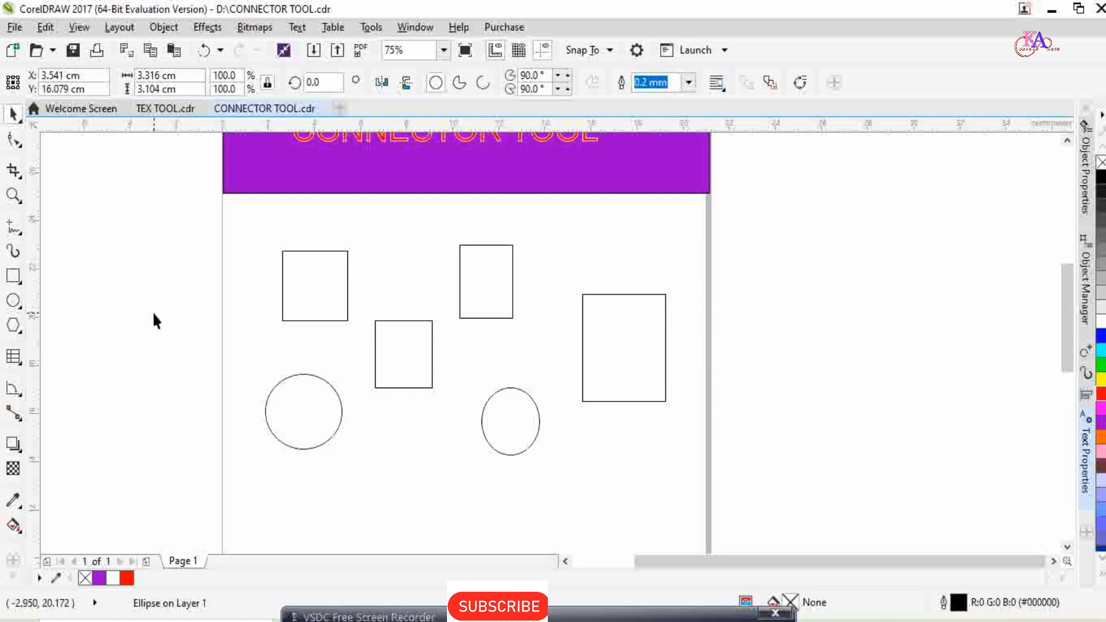
Draw a 2-point line about 1.2 cm long from the first rectangle's lower-right corner to the middle rectangle's upper-left corner.
click(22, 233)
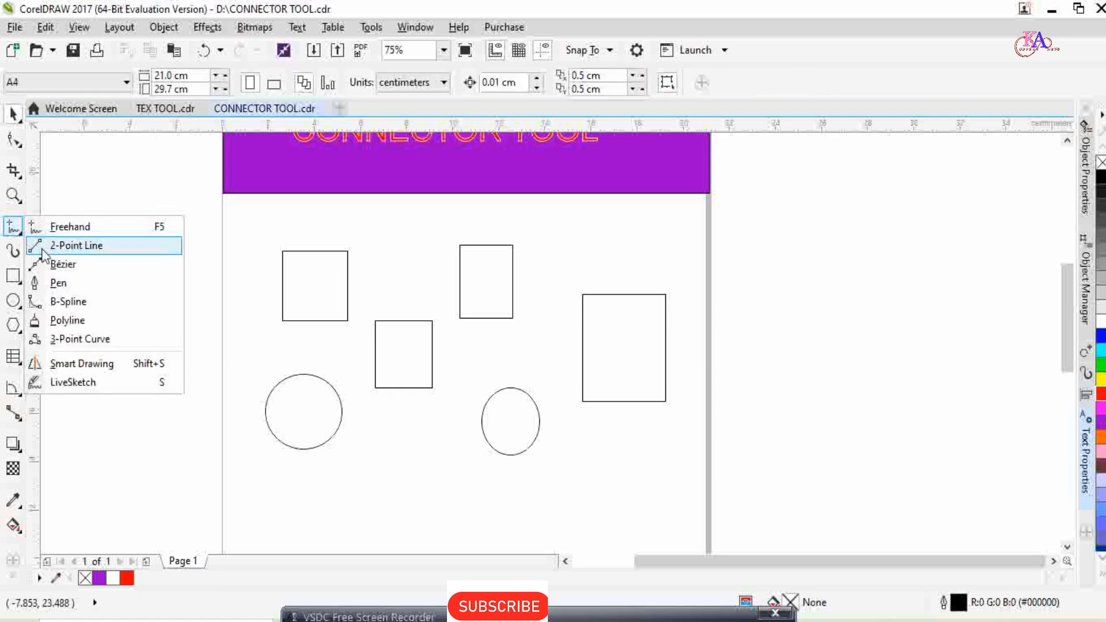
click(44, 252)
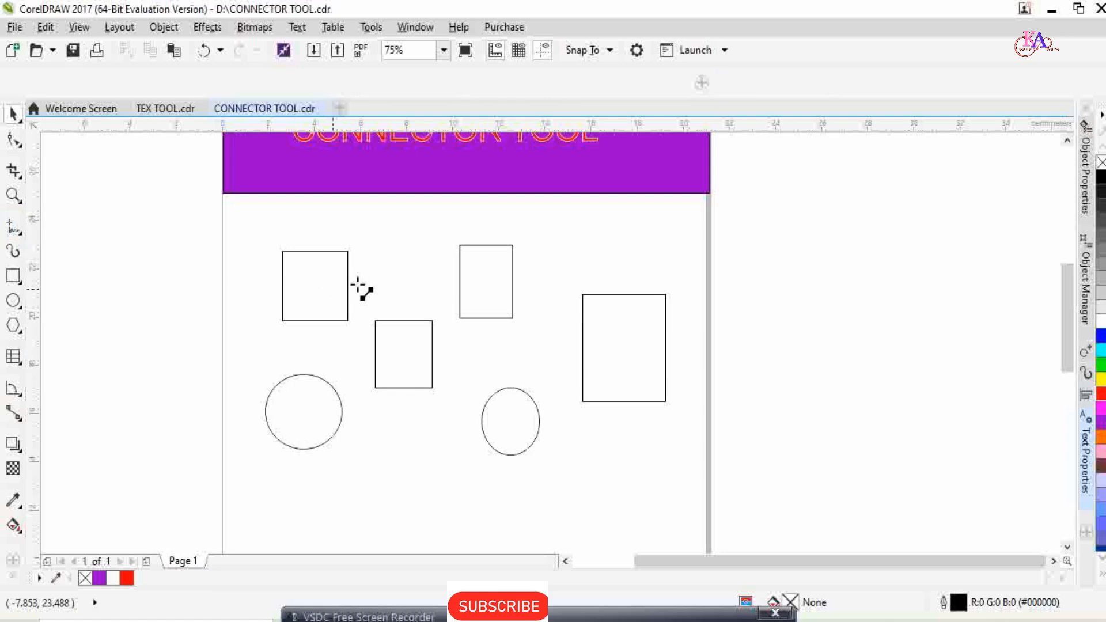
scroll(358, 286, up, 5)
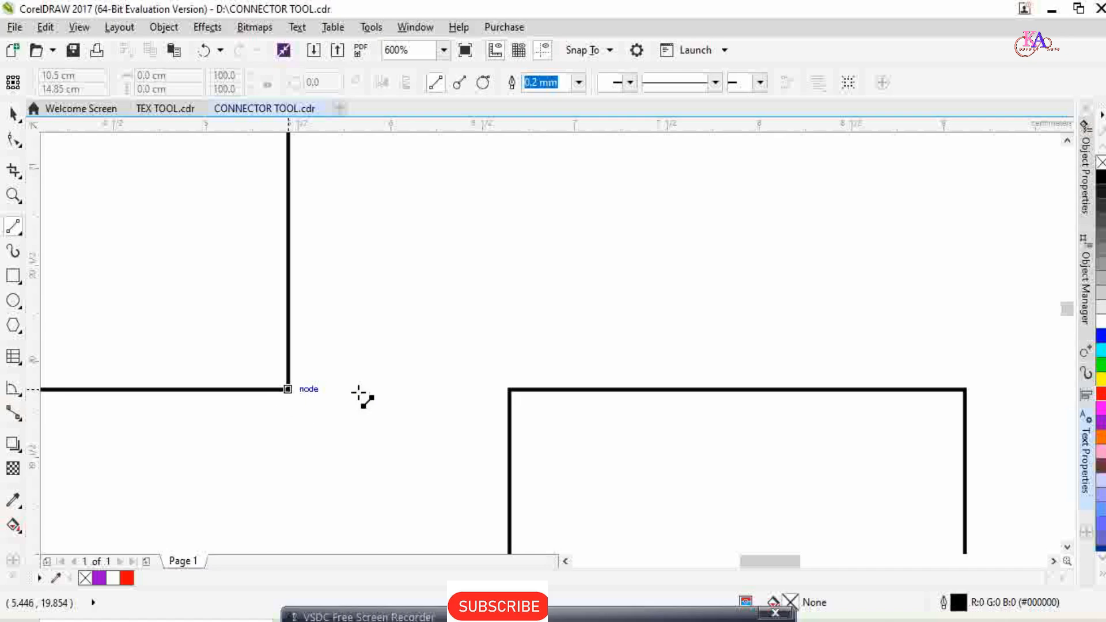
drag(287, 389, 510, 391)
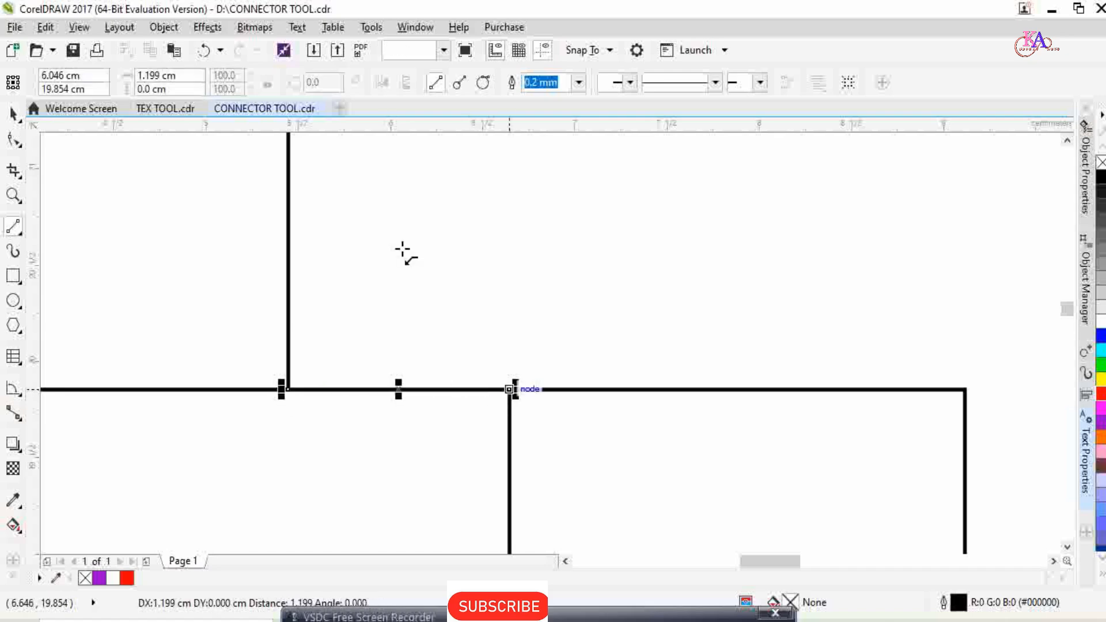
scroll(402, 251, down, 4)
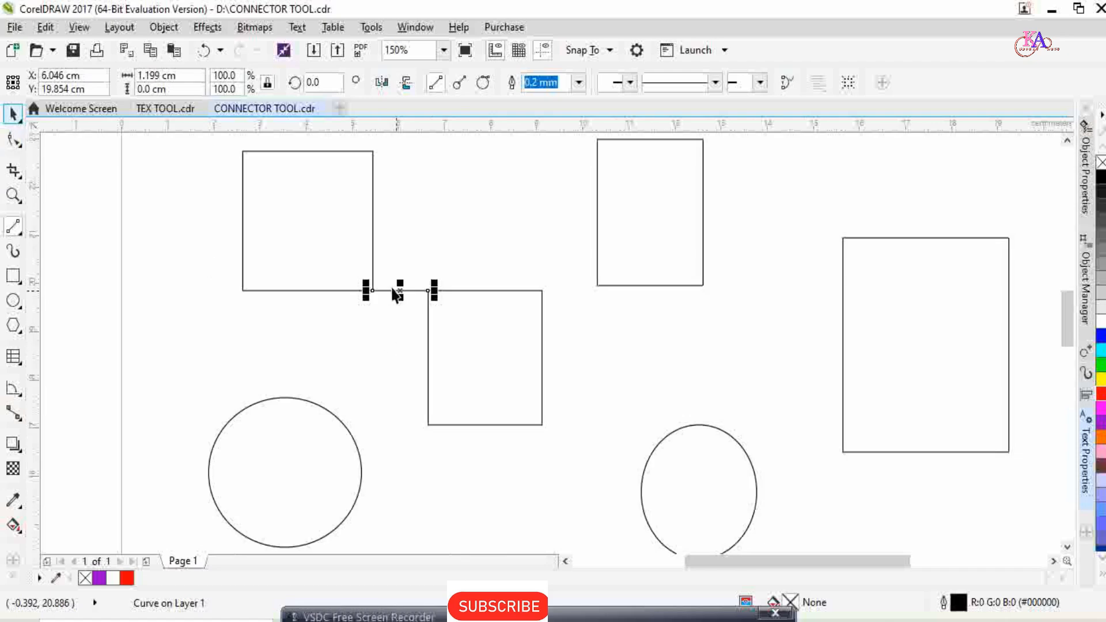
scroll(393, 317, up, 2)
click(378, 344)
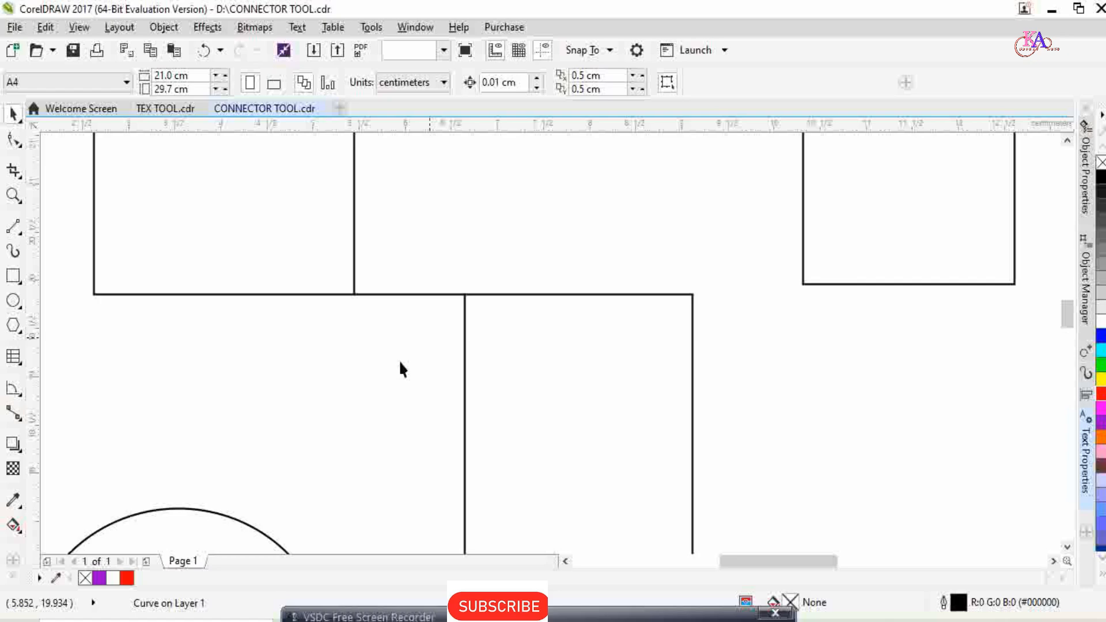
Move the first rectangle about 2.3 cm left, away from the 2-point line, and undo the move.
scroll(401, 368, down, 2)
click(320, 287)
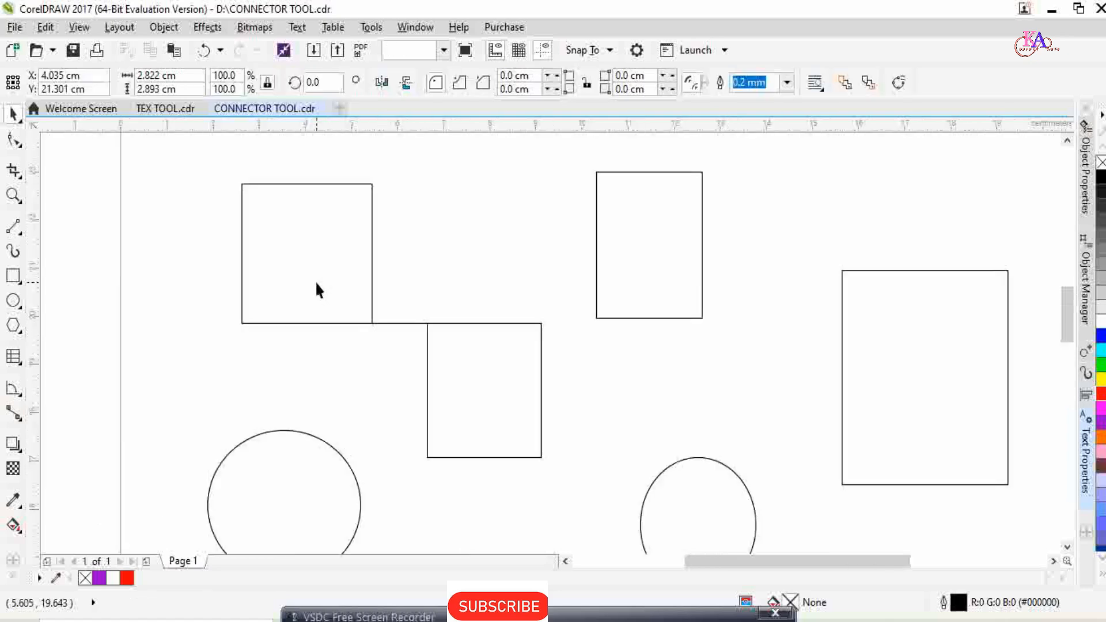
click(316, 281)
click(318, 280)
drag(319, 280, 214, 281)
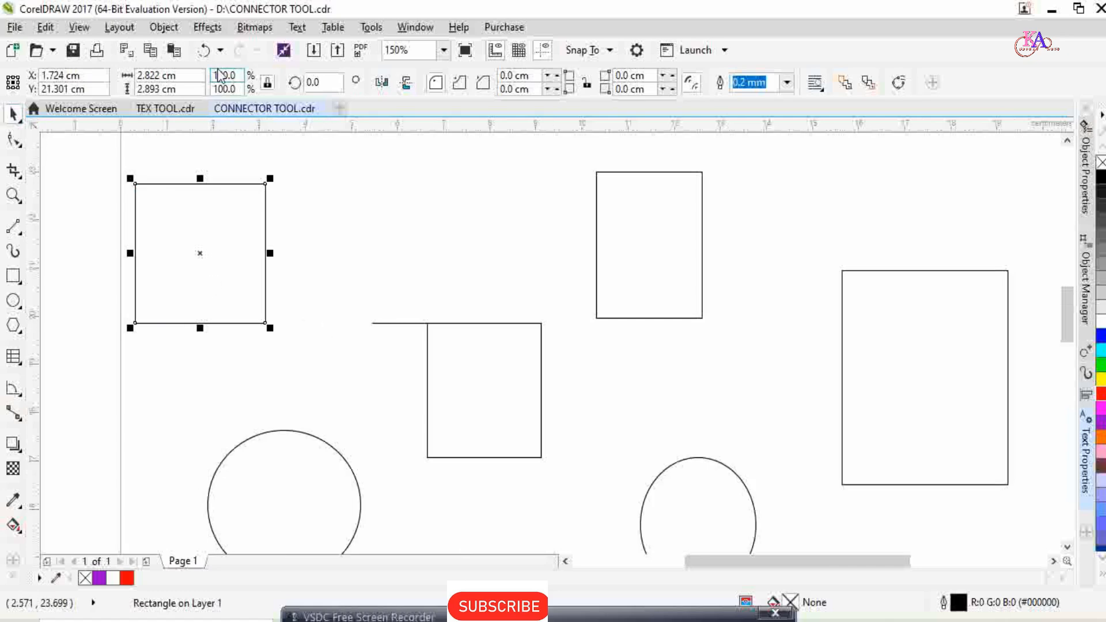
click(203, 50)
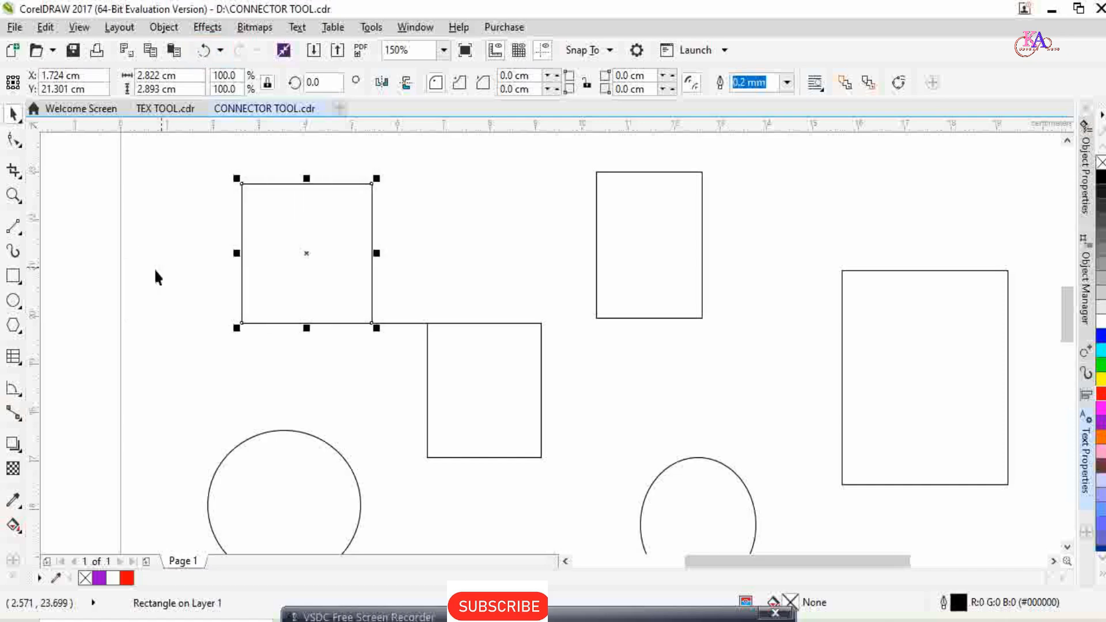
Delete the 2-point line between the first and middle rectangles.
click(404, 328)
click(402, 323)
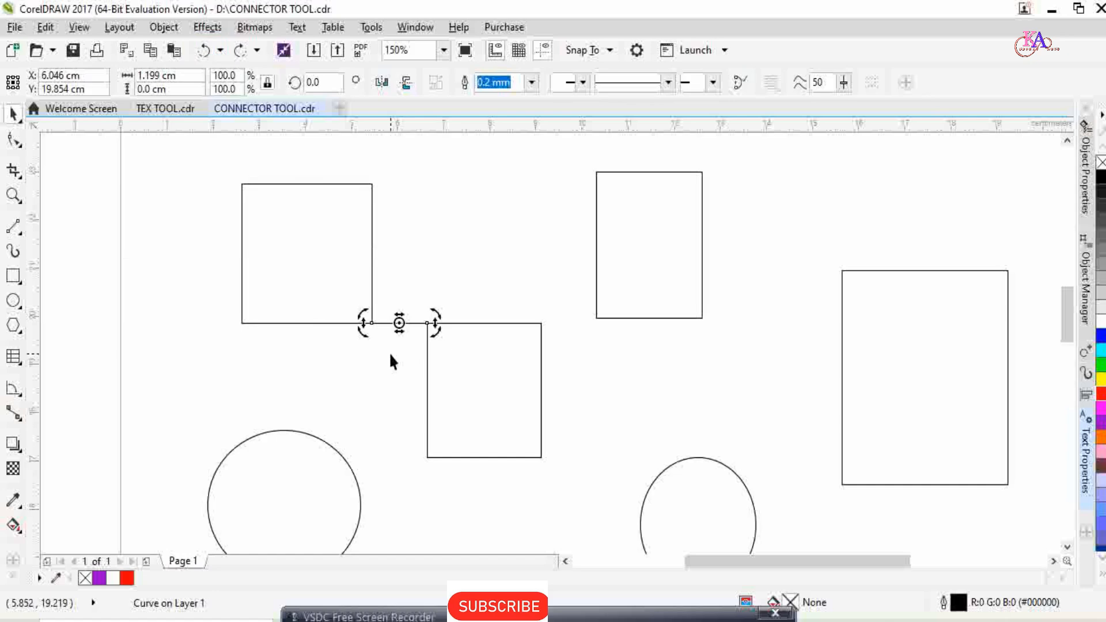
key(Delete)
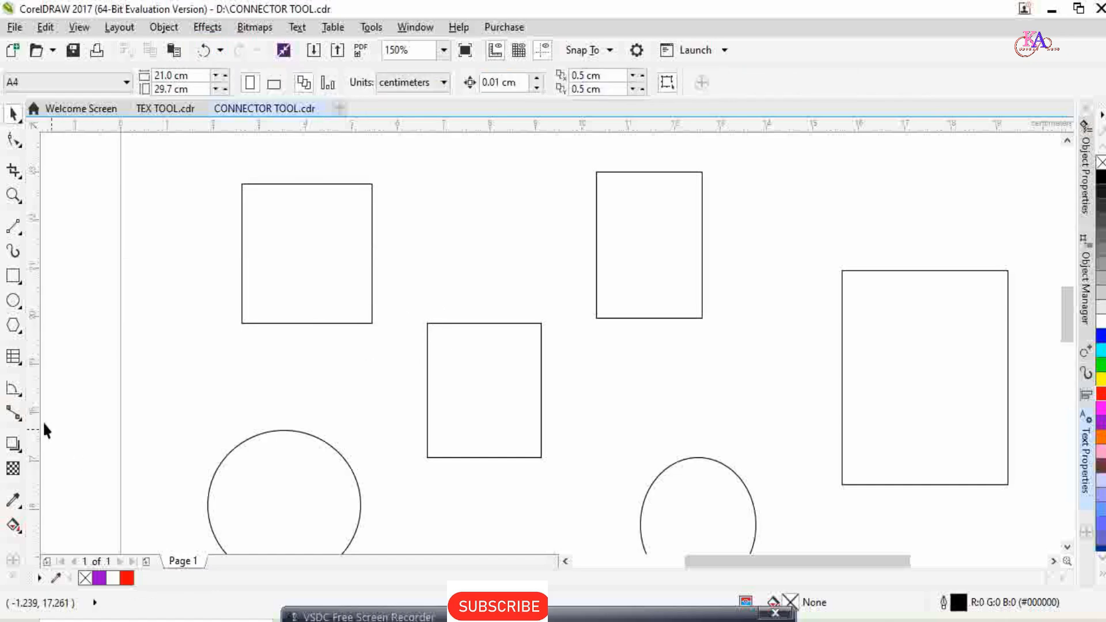
Link the first rectangle's right-side anchor to the middle rectangle's top anchor with a straight-line connector.
click(20, 425)
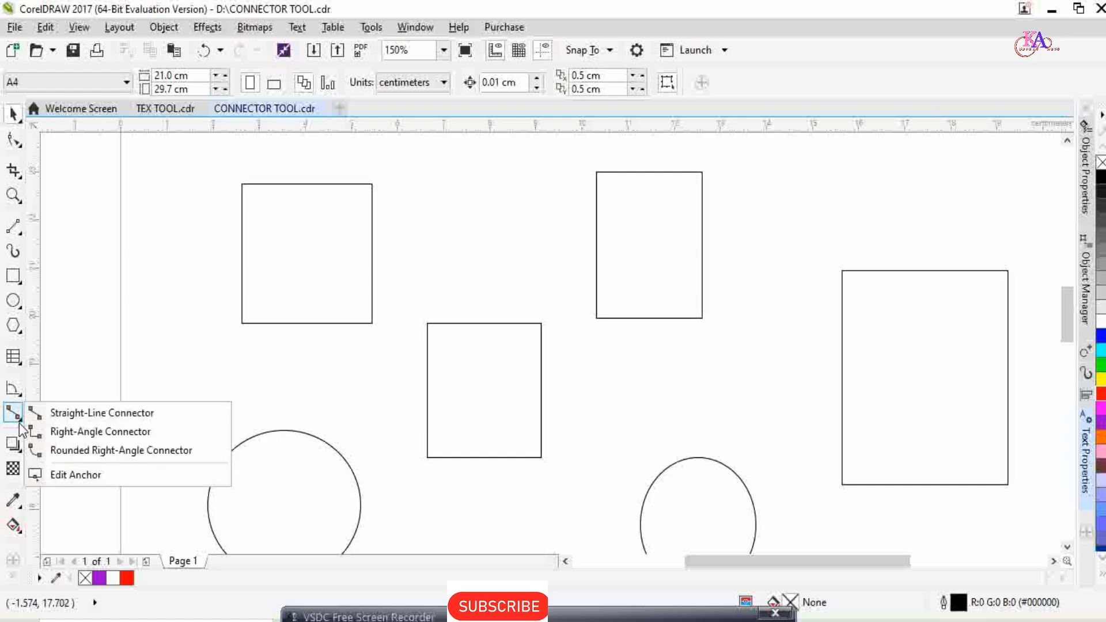
click(65, 412)
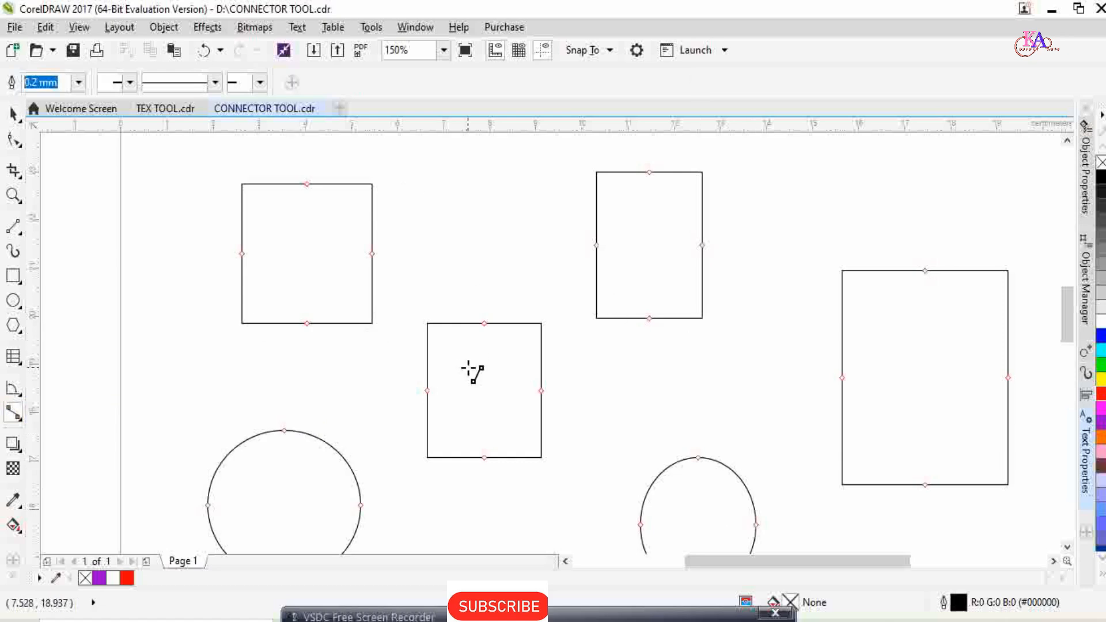
scroll(385, 266, up, 4)
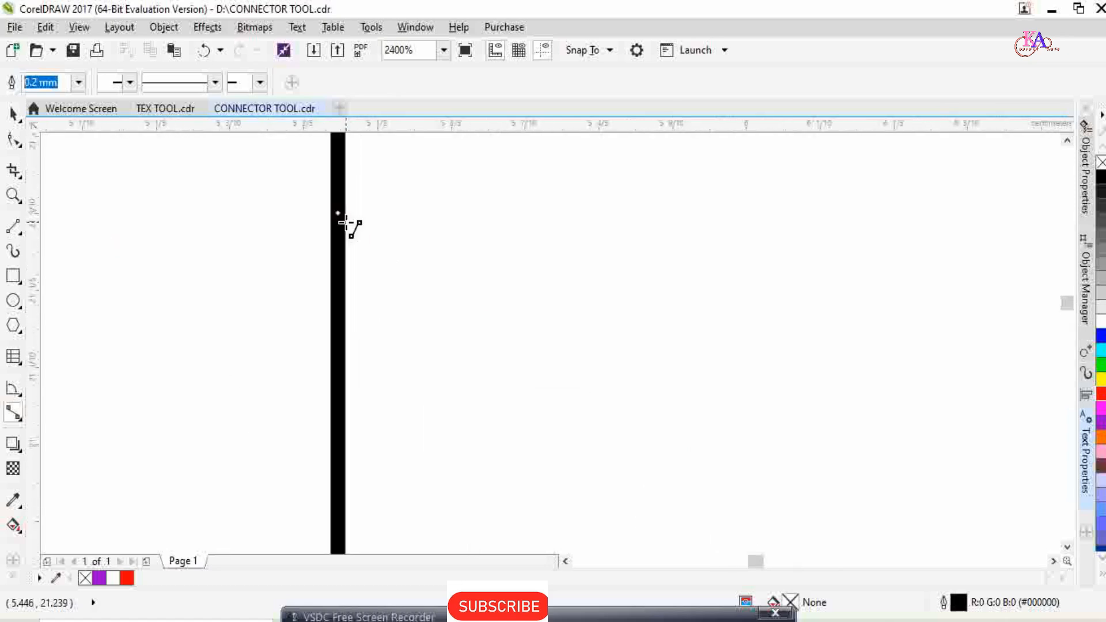
scroll(350, 226, down, 5)
scroll(364, 314, up, 1)
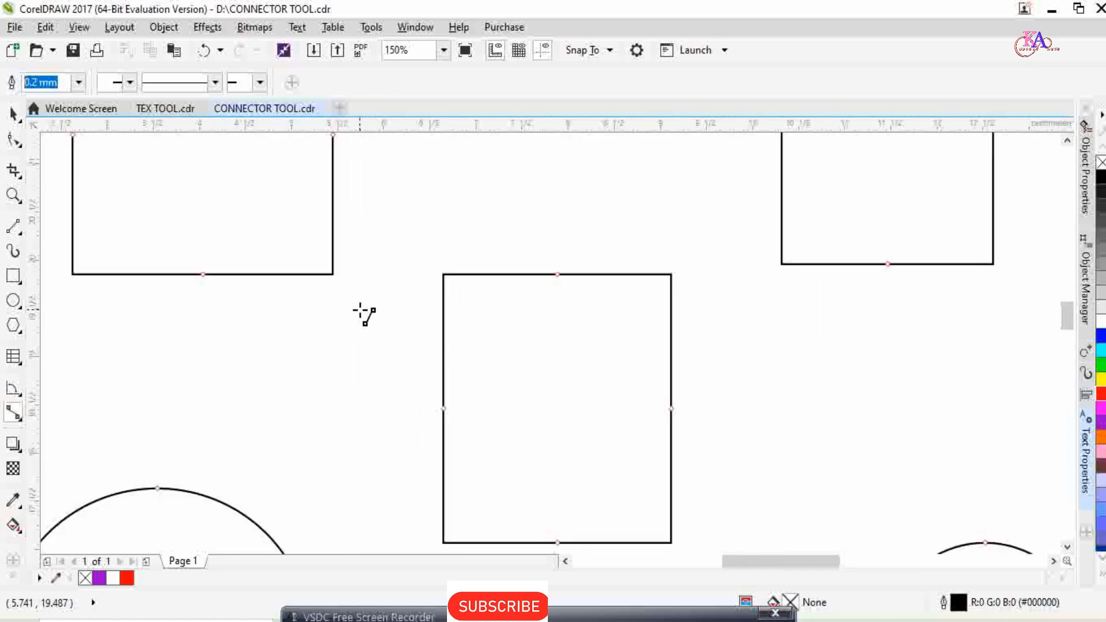
scroll(363, 314, down, 1)
scroll(378, 284, up, 1)
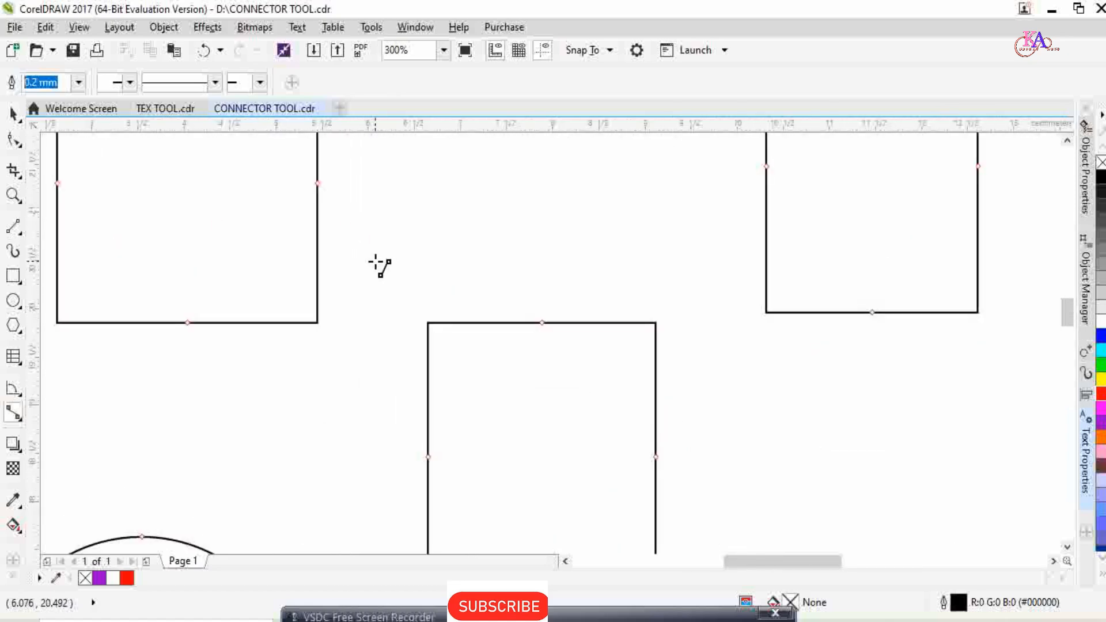
drag(317, 184, 540, 322)
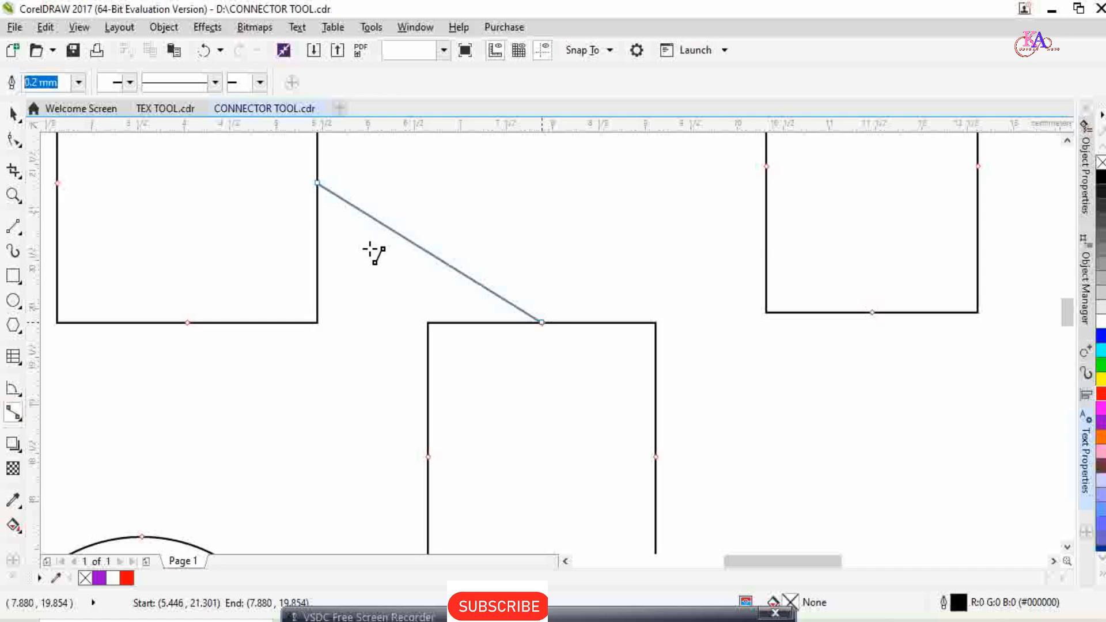
Add straight-line connectors from the middle rectangle to the circle, the ellipse and the upper rectangle, and from the upper rectangle to the large one.
scroll(371, 251, down, 2)
scroll(387, 288, up, 2)
scroll(386, 303, down, 1)
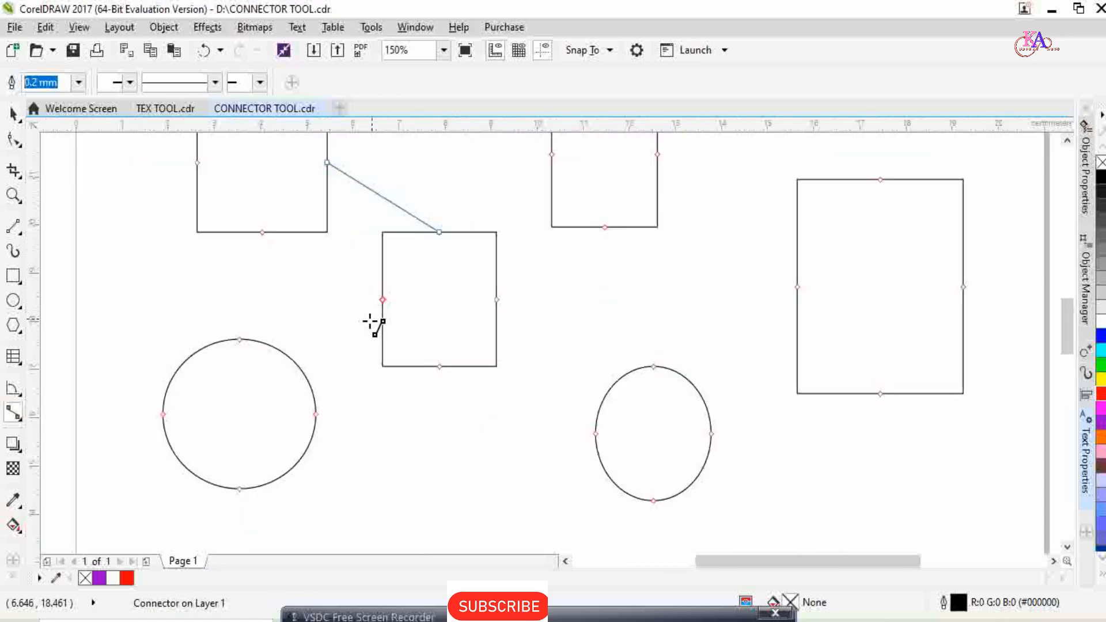
drag(382, 300, 239, 339)
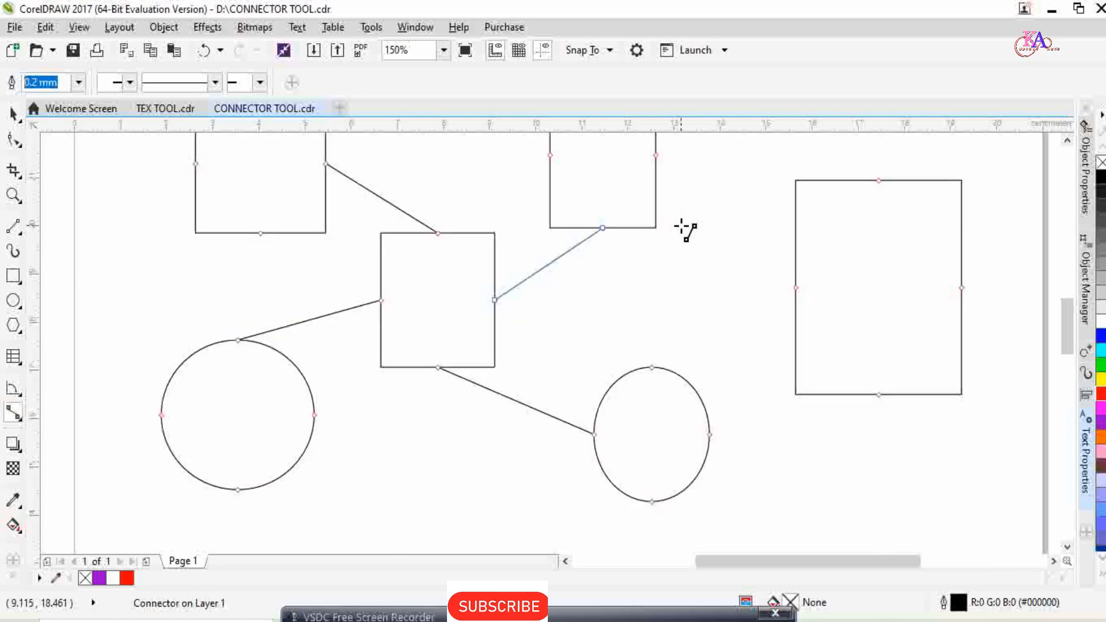
scroll(721, 214, down, 2)
mouse_move(661, 195)
mouse_down()
mouse_move(723, 271)
mouse_move(730, 262)
mouse_up()
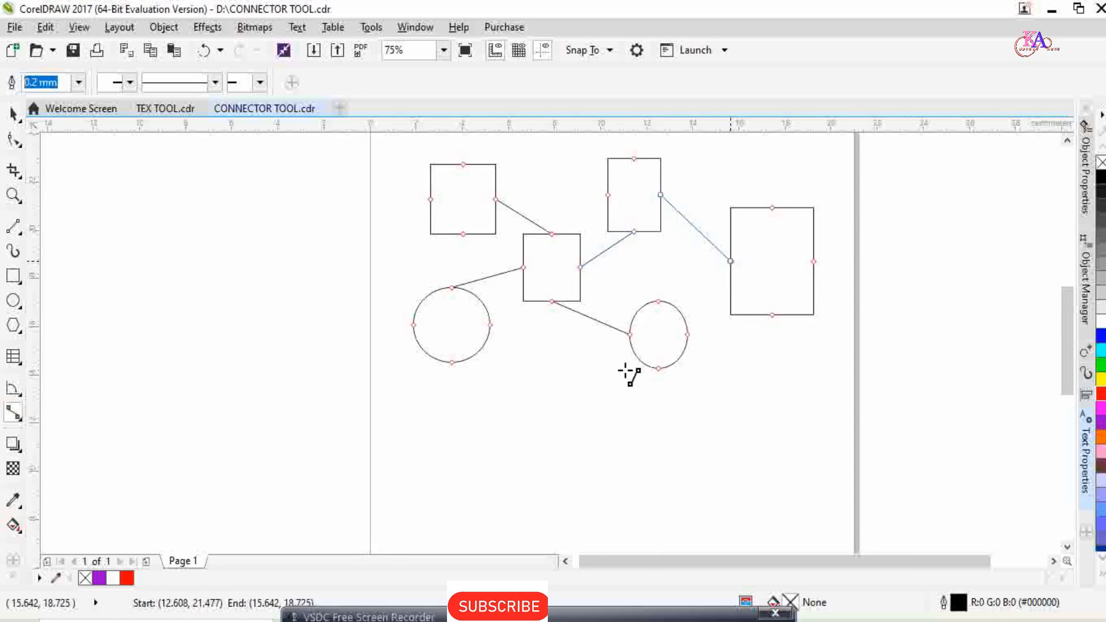
click(14, 114)
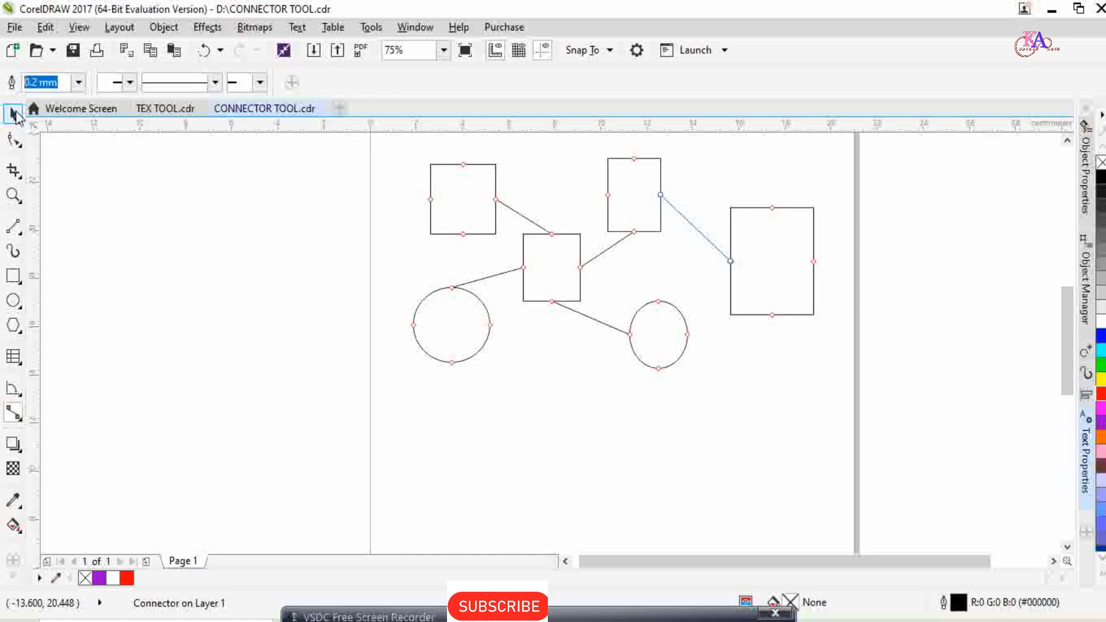
click(616, 363)
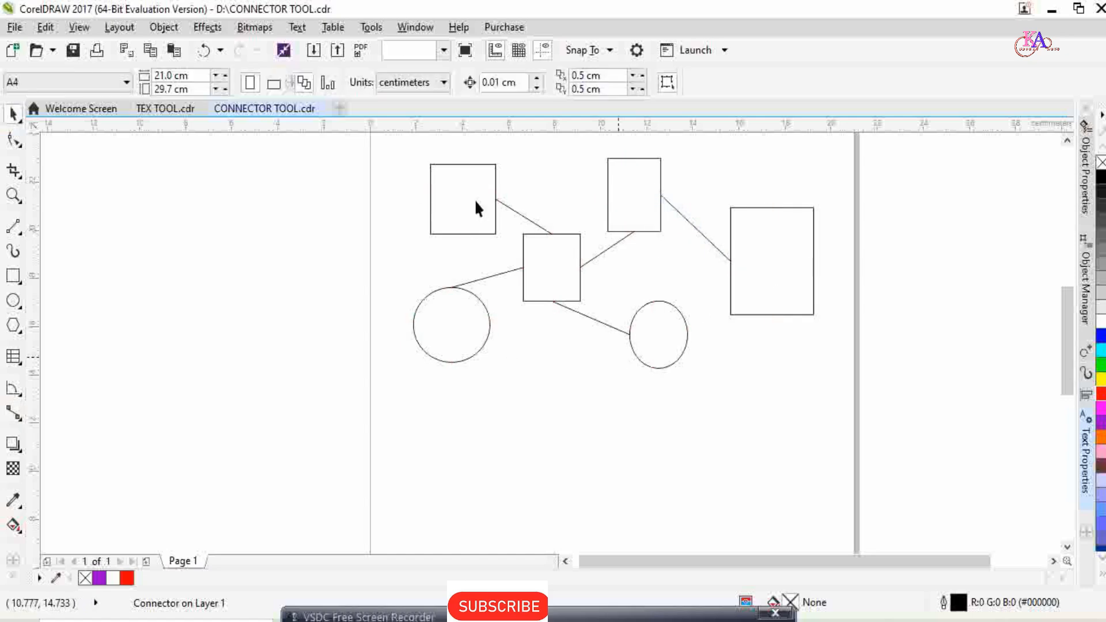
Move the connected middle rectangle below the other shapes, across to the right, and finally left of the page at about X -5.1, Y 17.6 cm.
click(545, 271)
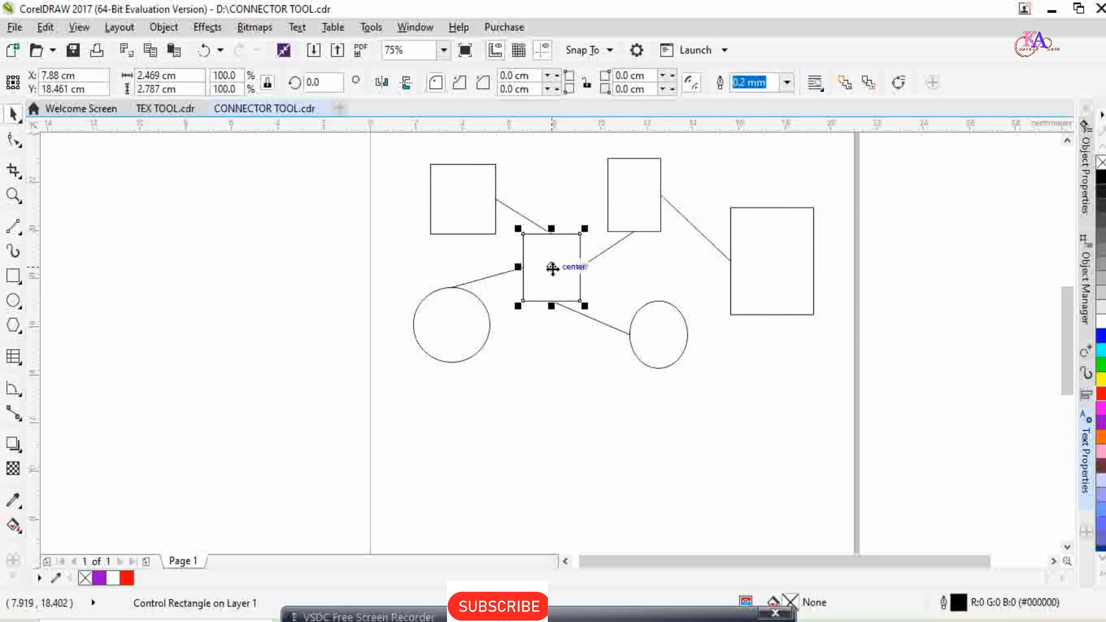
drag(552, 267, 533, 411)
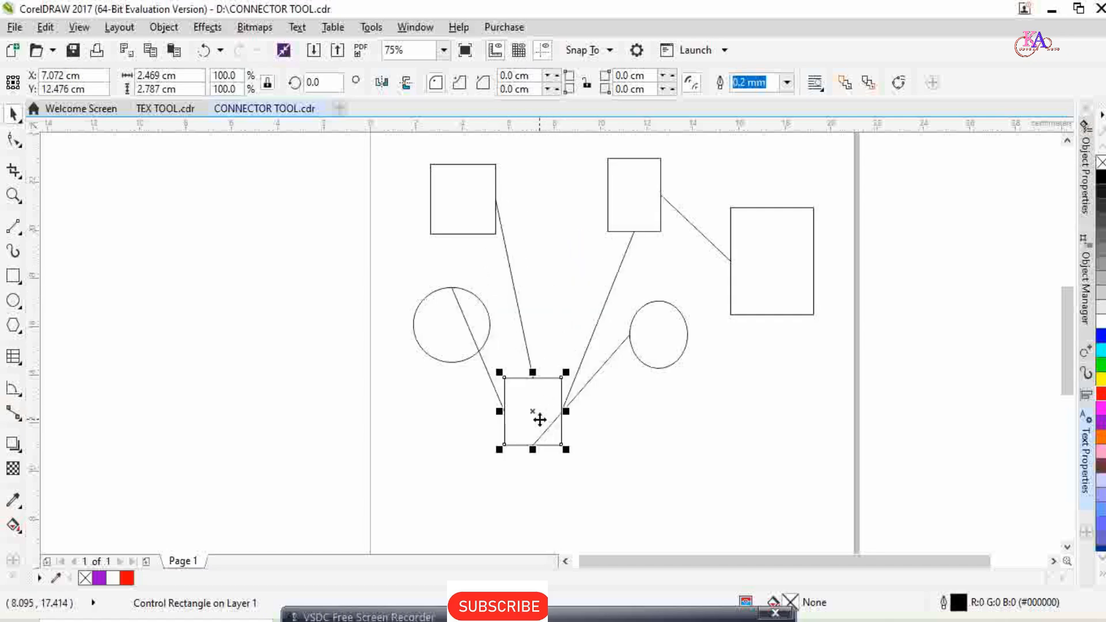
drag(538, 397, 792, 410)
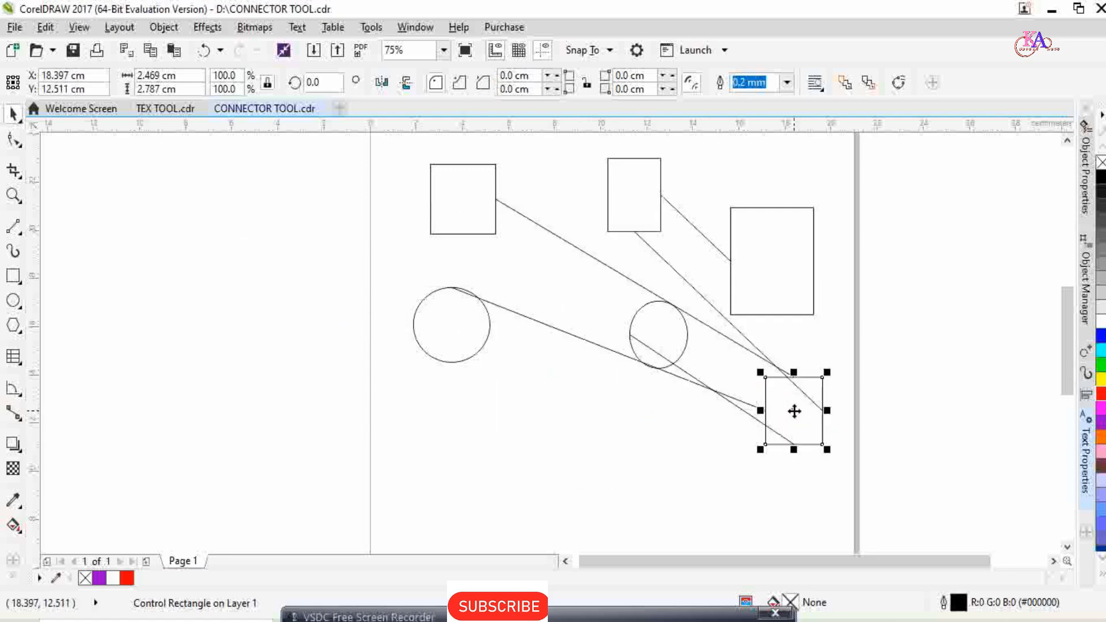
drag(372, 352, 252, 288)
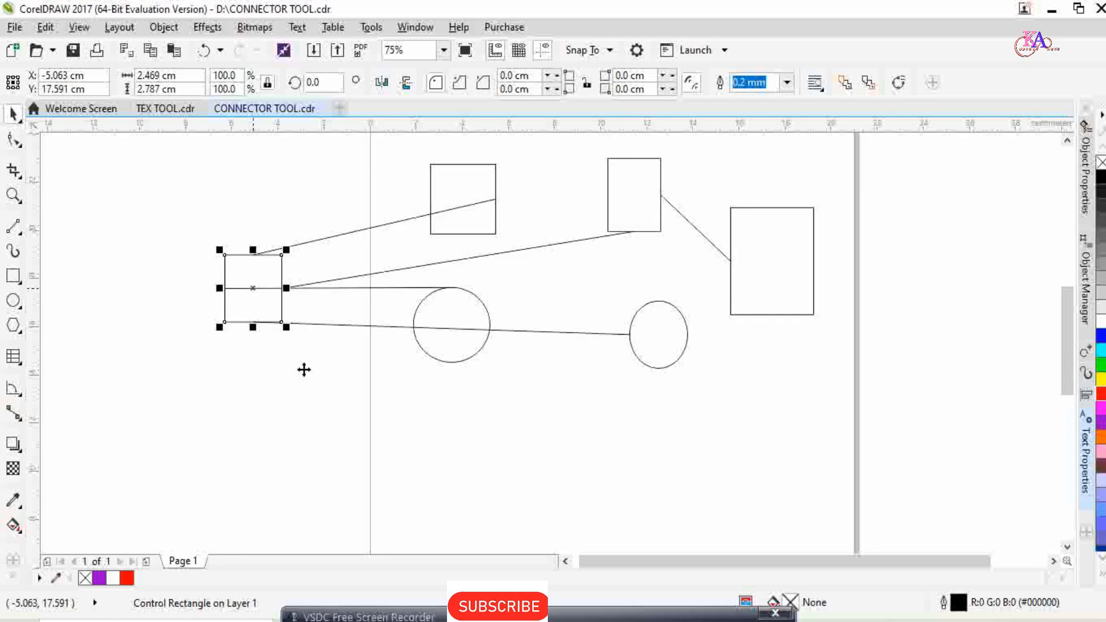
click(264, 276)
scroll(272, 308, up, 4)
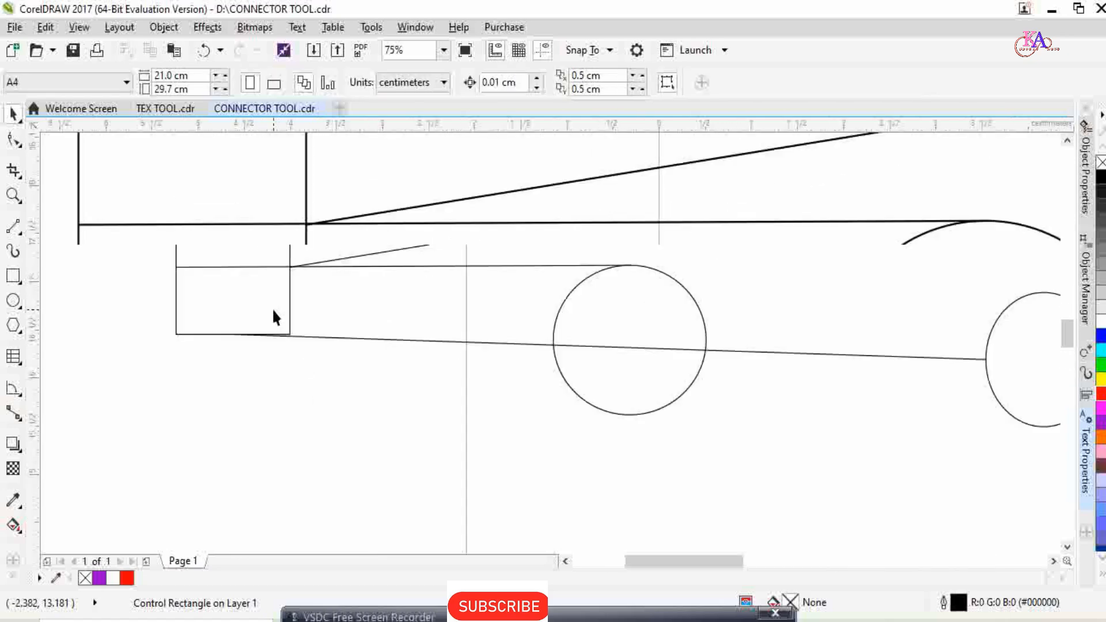
scroll(278, 321, down, 5)
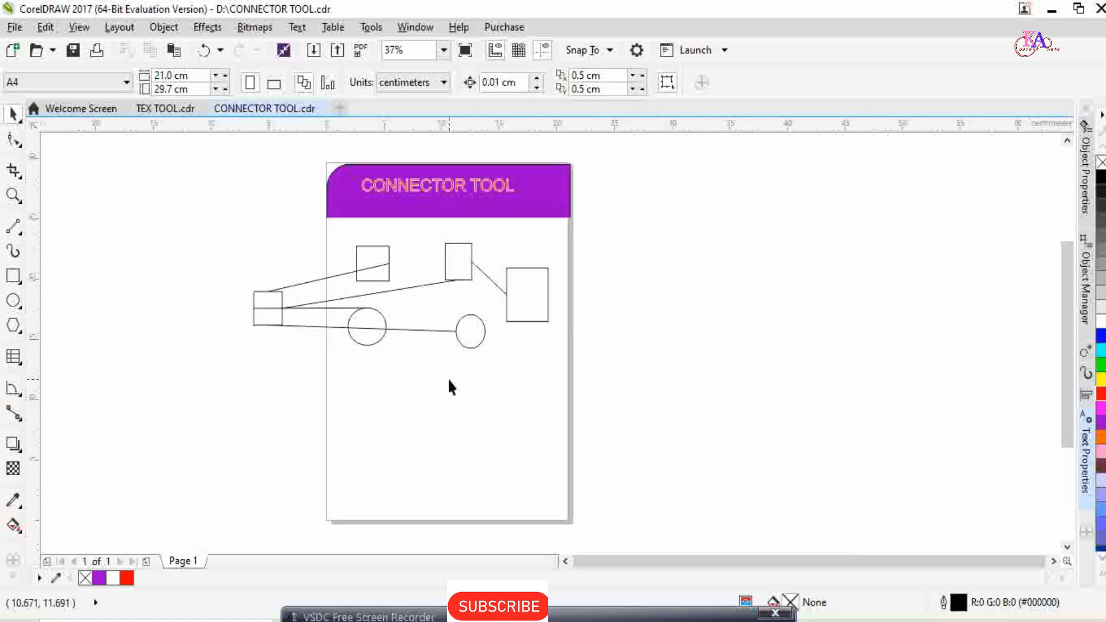
click(21, 424)
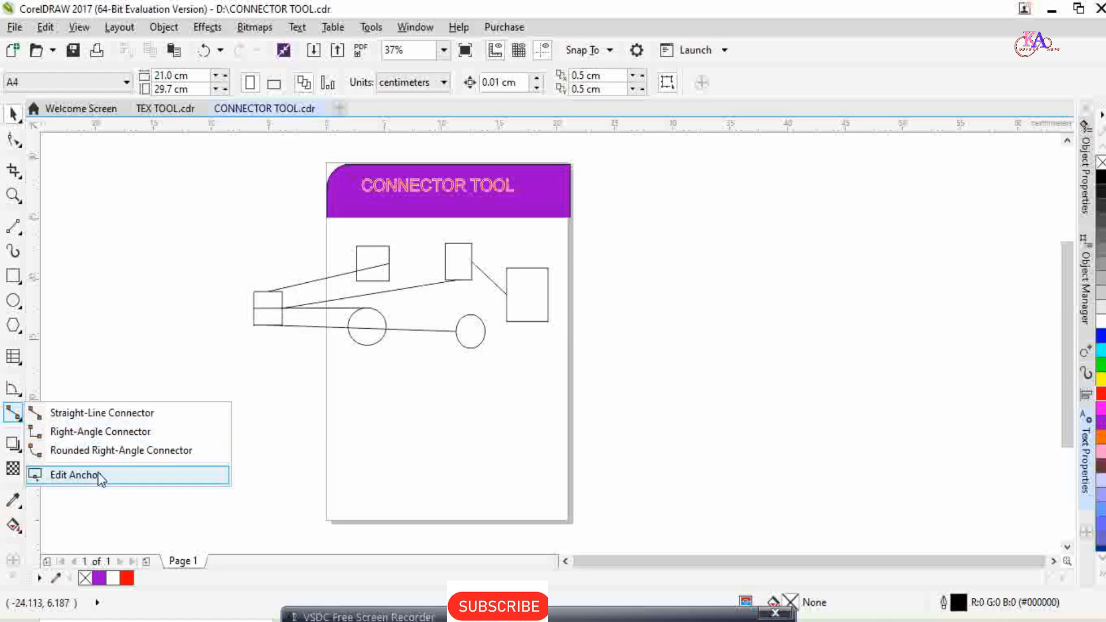
click(286, 413)
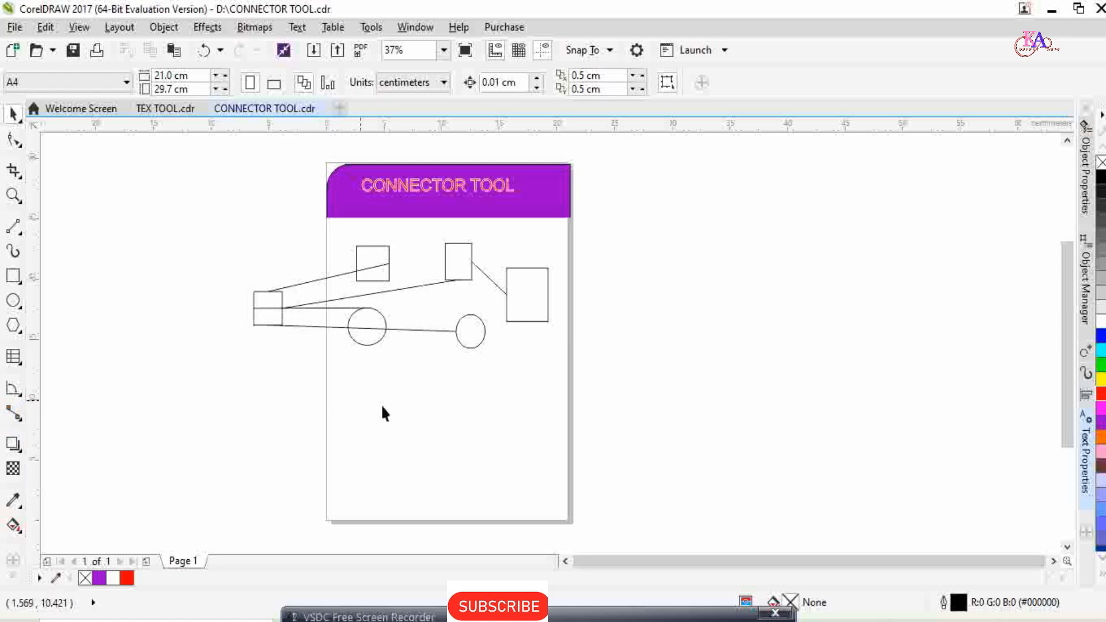
Delete the straight-line connector between the rectangle outside the page and the bottom anchor of the upper rectangle beside the large one.
click(316, 309)
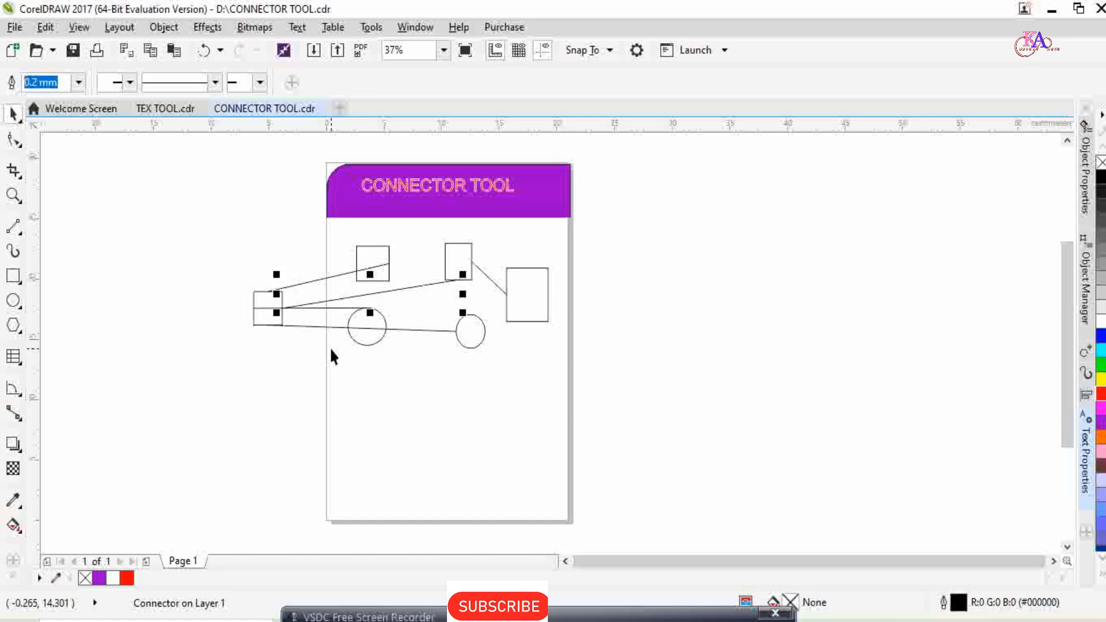
click(319, 278)
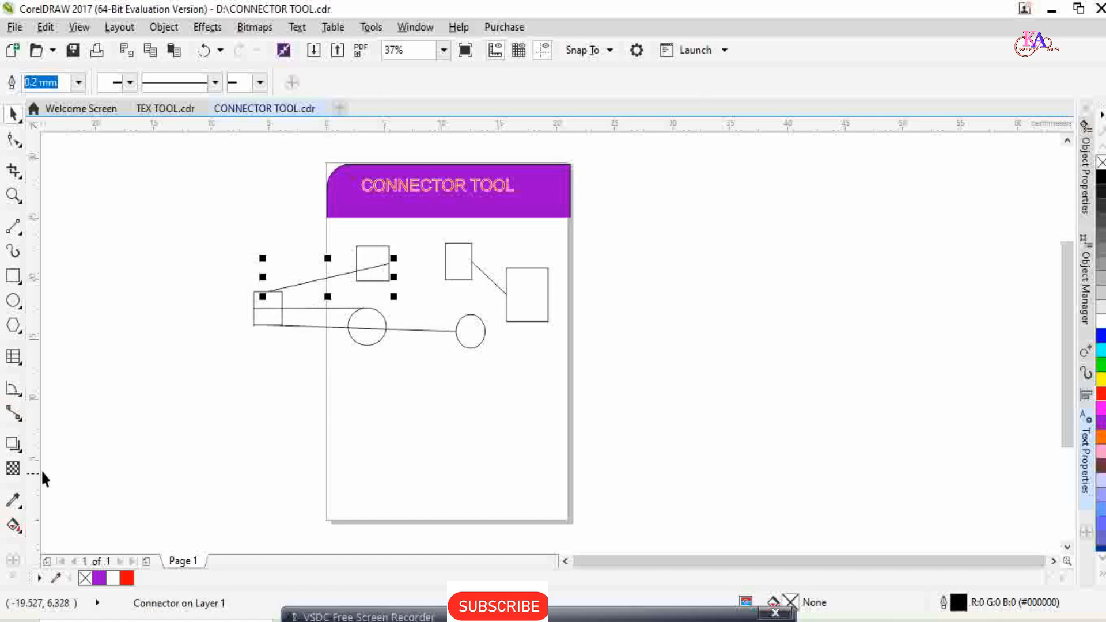
Link the upper rectangle's top anchor to the large rectangle's left-side anchor with a right-angle connector.
click(21, 425)
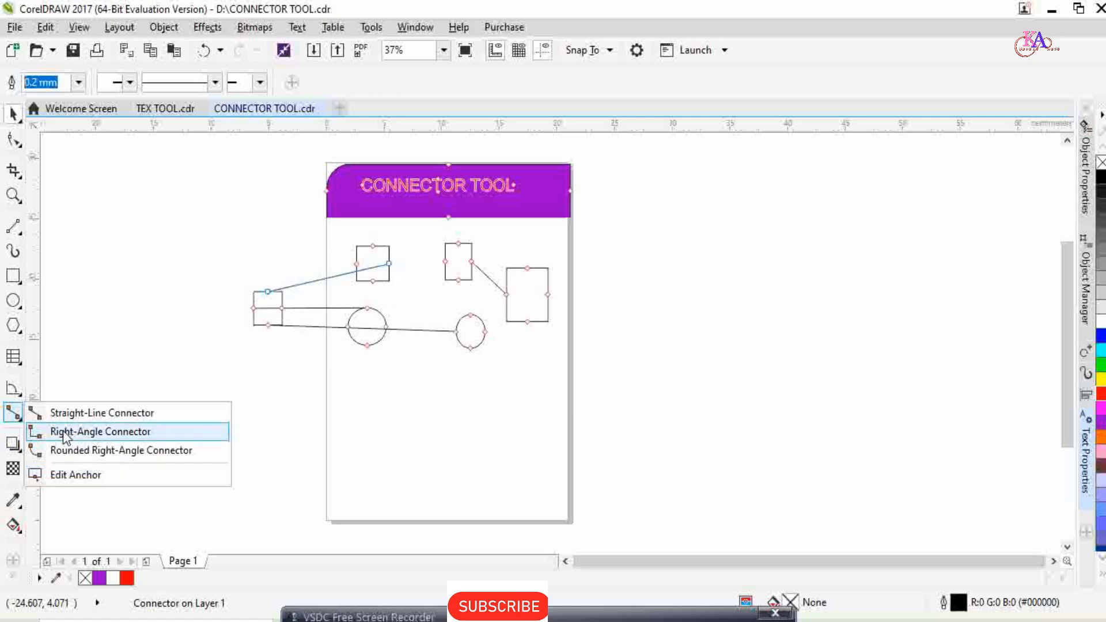
click(63, 432)
scroll(537, 247, up, 1)
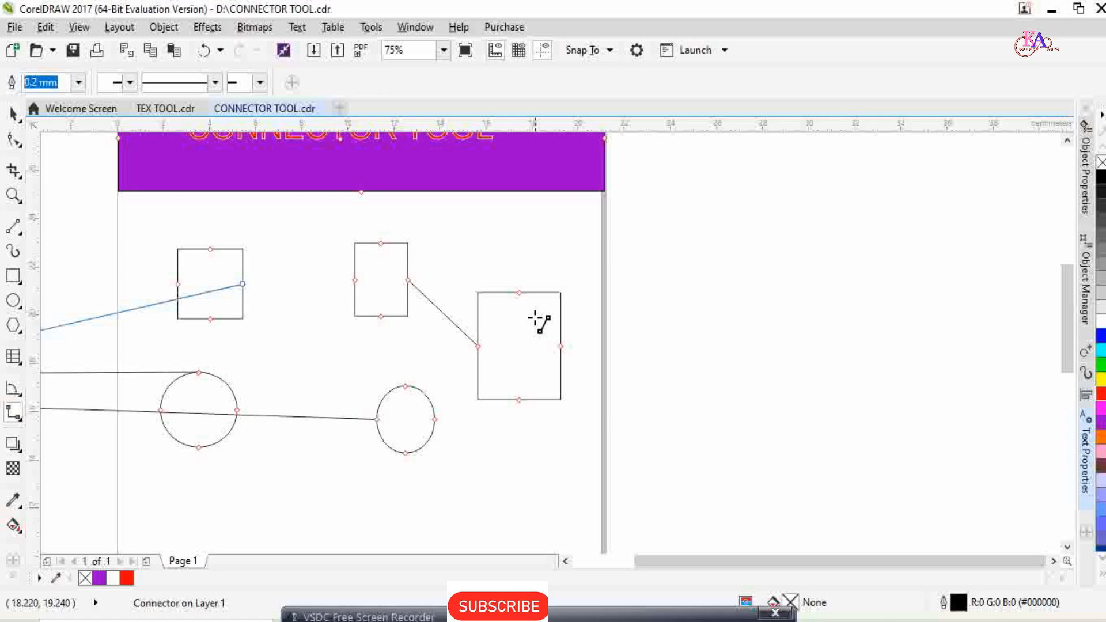
scroll(515, 309, down, 1)
scroll(514, 309, up, 1)
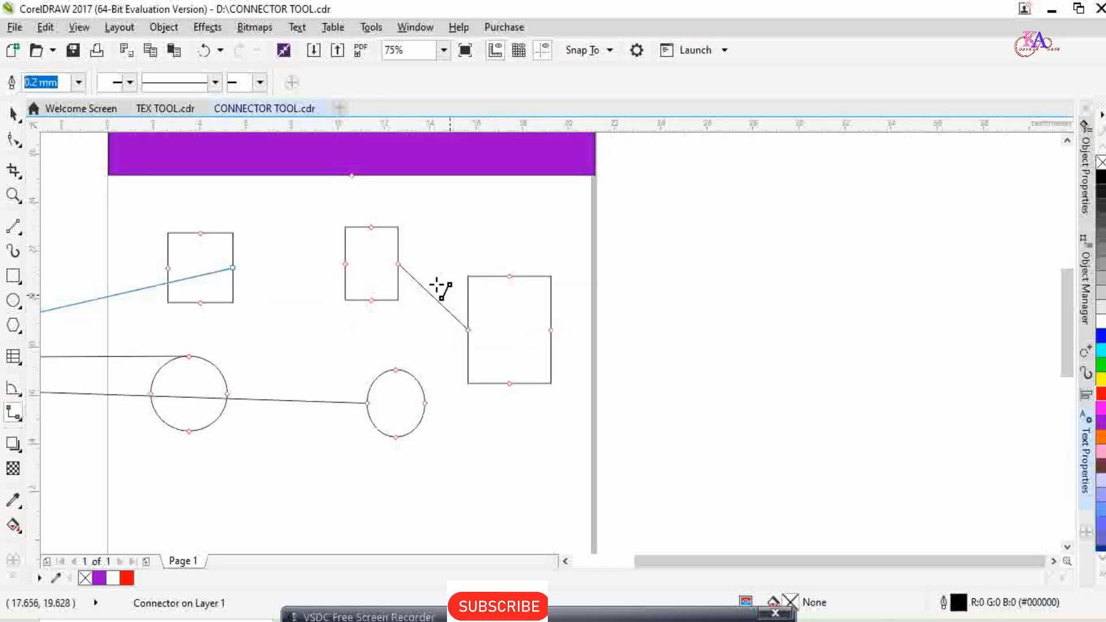
drag(383, 226, 468, 330)
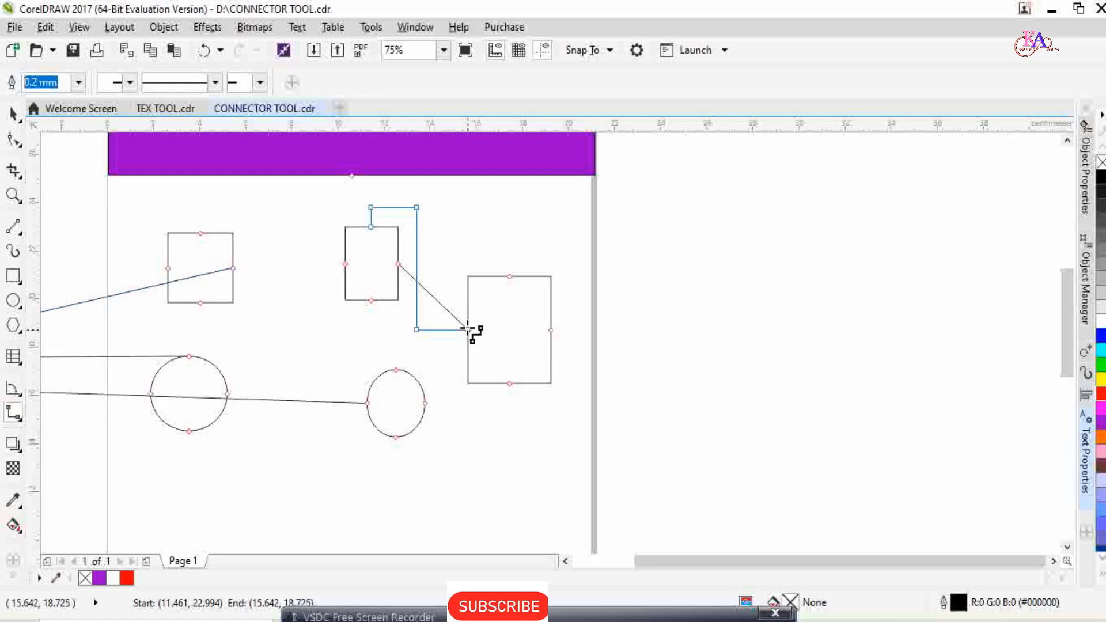
Add a right-angle connector from the first rectangle's top anchor to the left-side anchor of the upper rectangle beside the large one.
scroll(447, 304, up, 2)
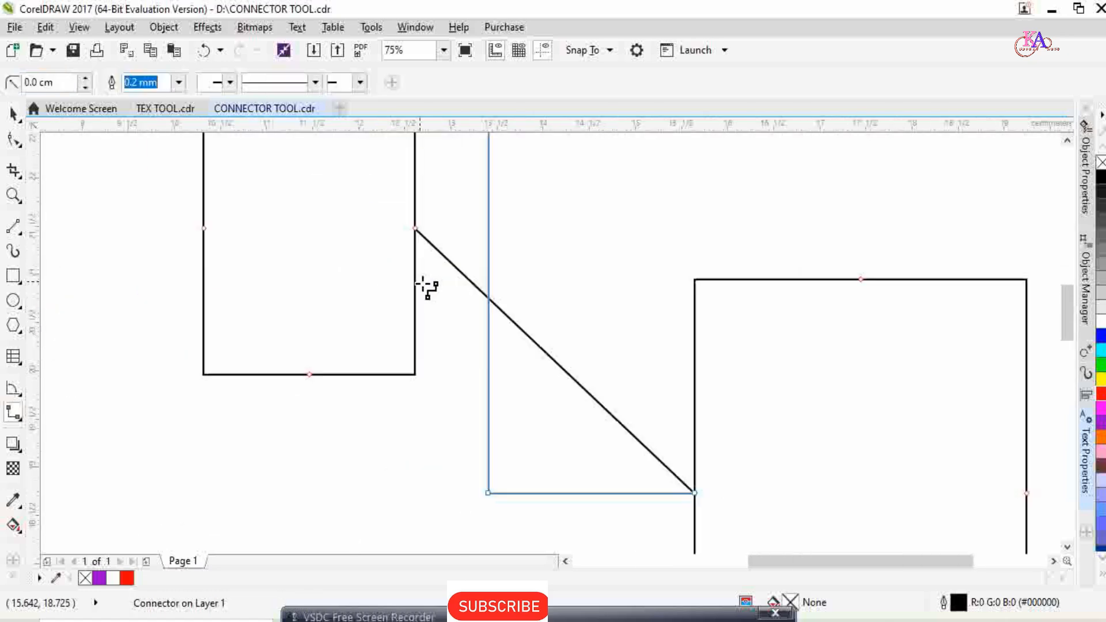
scroll(425, 284, down, 2)
scroll(426, 285, up, 1)
scroll(427, 311, down, 1)
scroll(426, 328, up, 1)
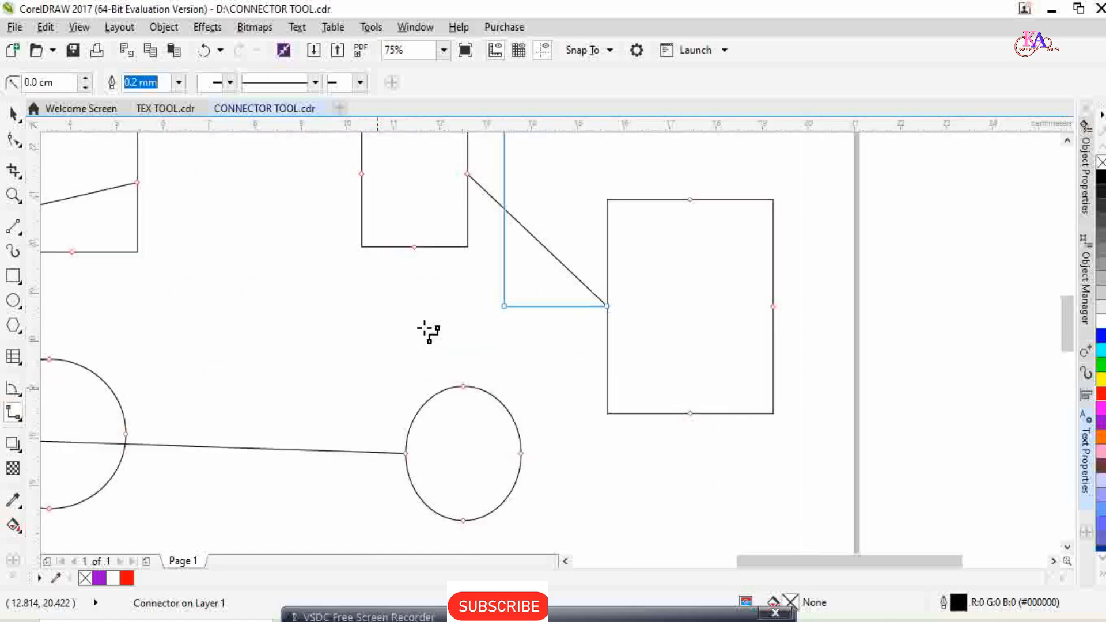
scroll(427, 336, down, 1)
scroll(298, 285, down, 1)
scroll(299, 286, up, 2)
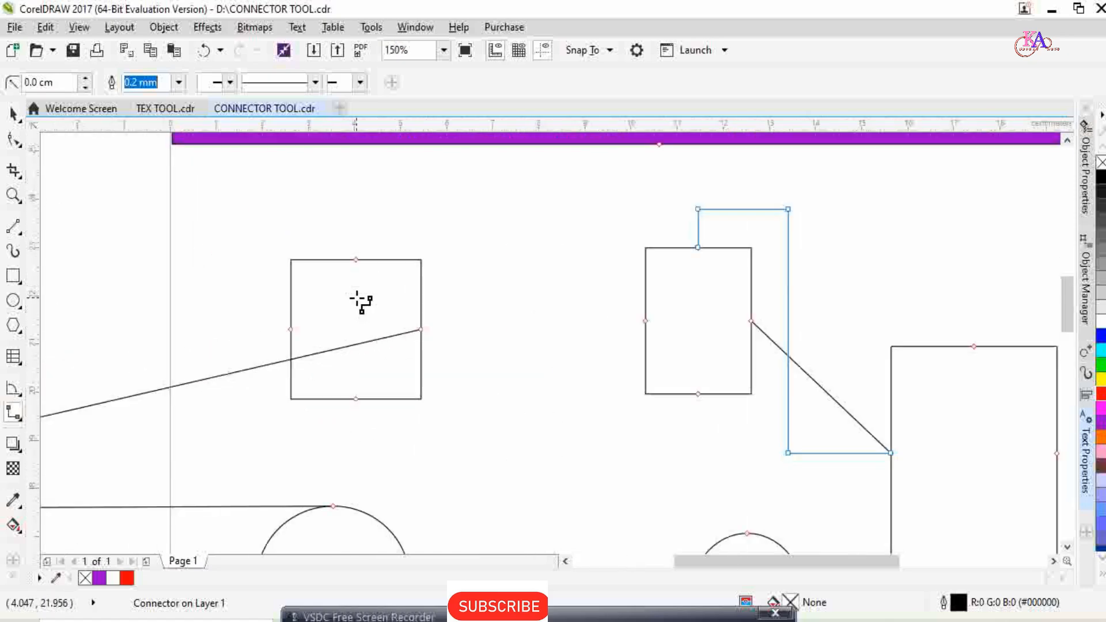
drag(357, 261, 644, 321)
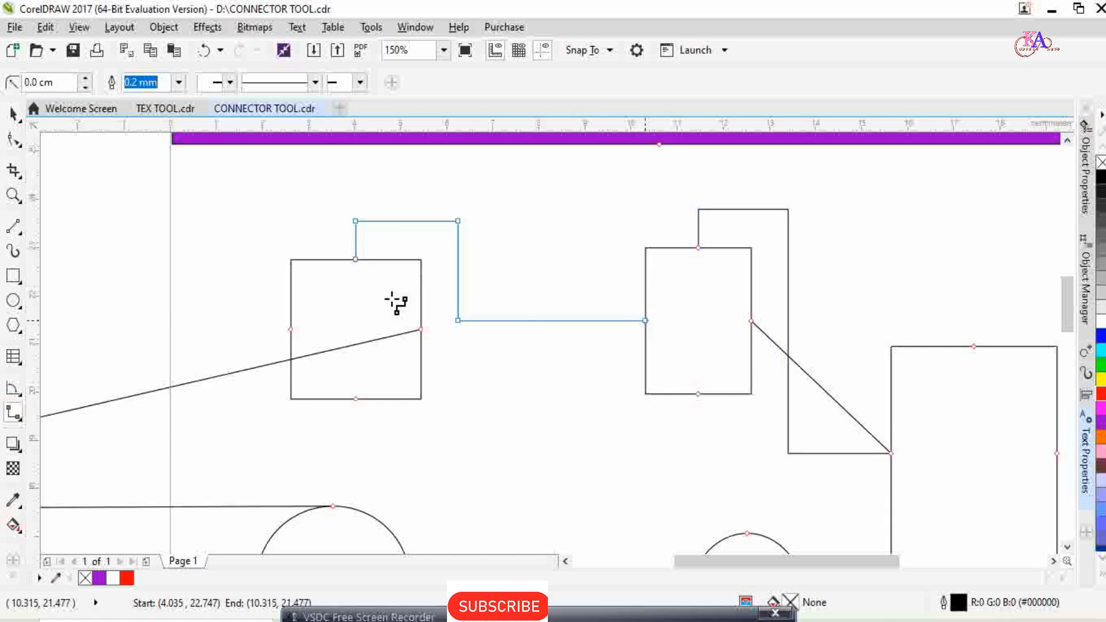
scroll(438, 346, down, 2)
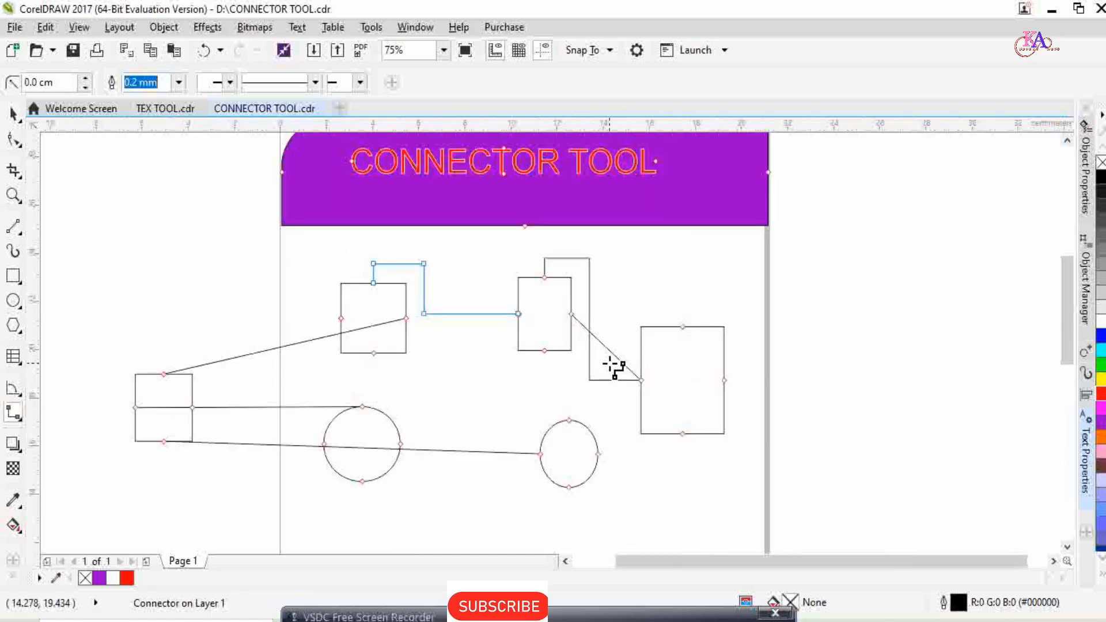
drag(335, 407, 336, 407)
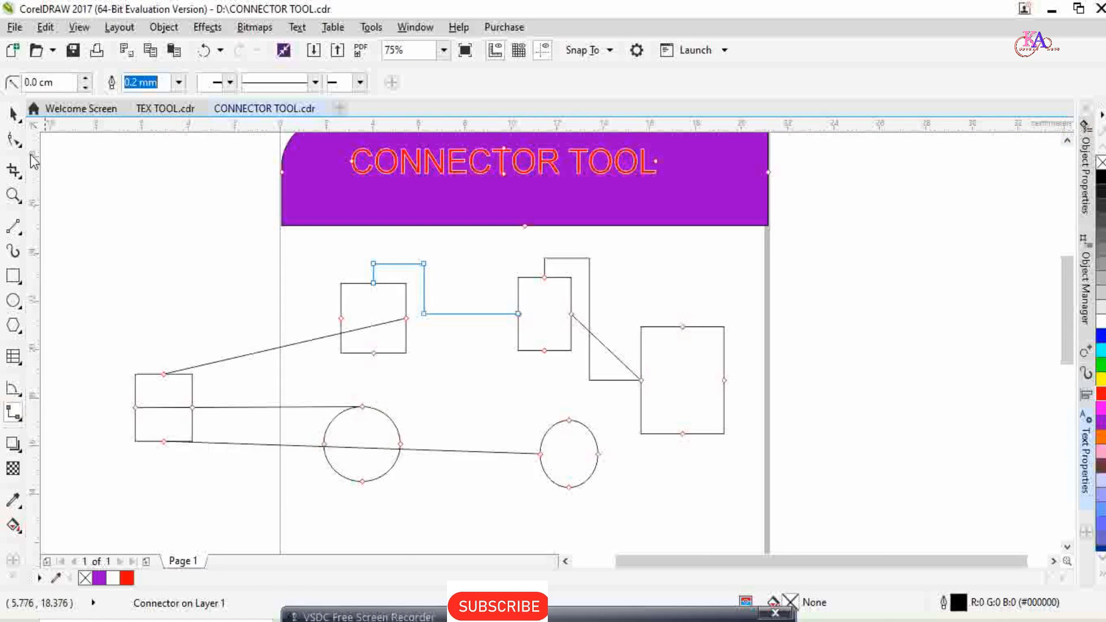
click(12, 113)
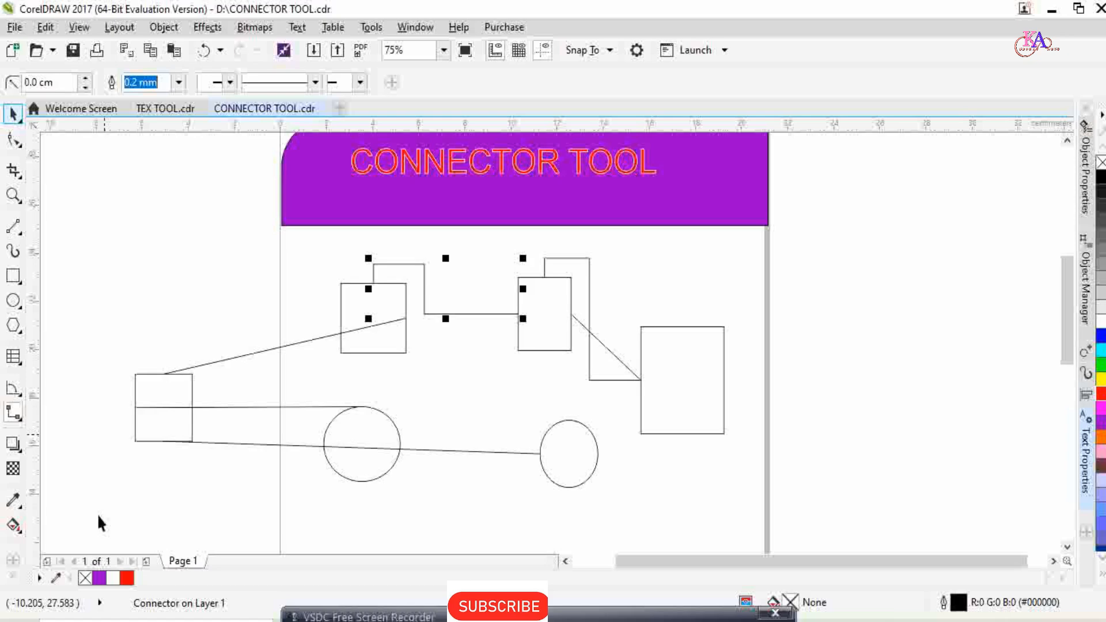
Link the circle and the ellipse with rounded right-angle connectors, from the circle's right side to the ellipse's top and between their bottom anchors.
click(21, 419)
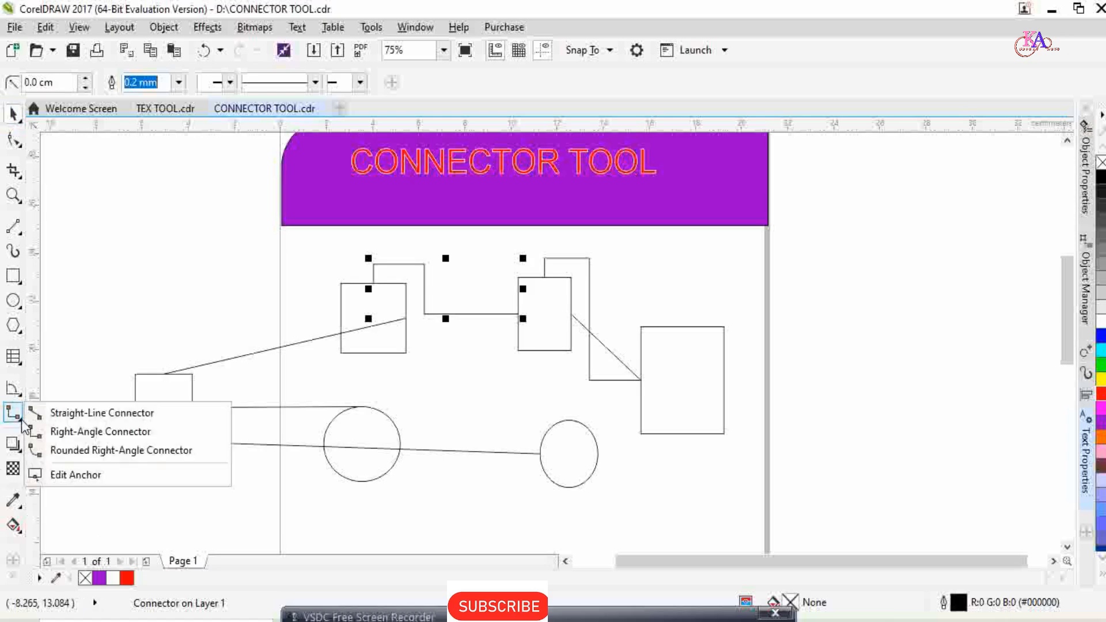
click(67, 454)
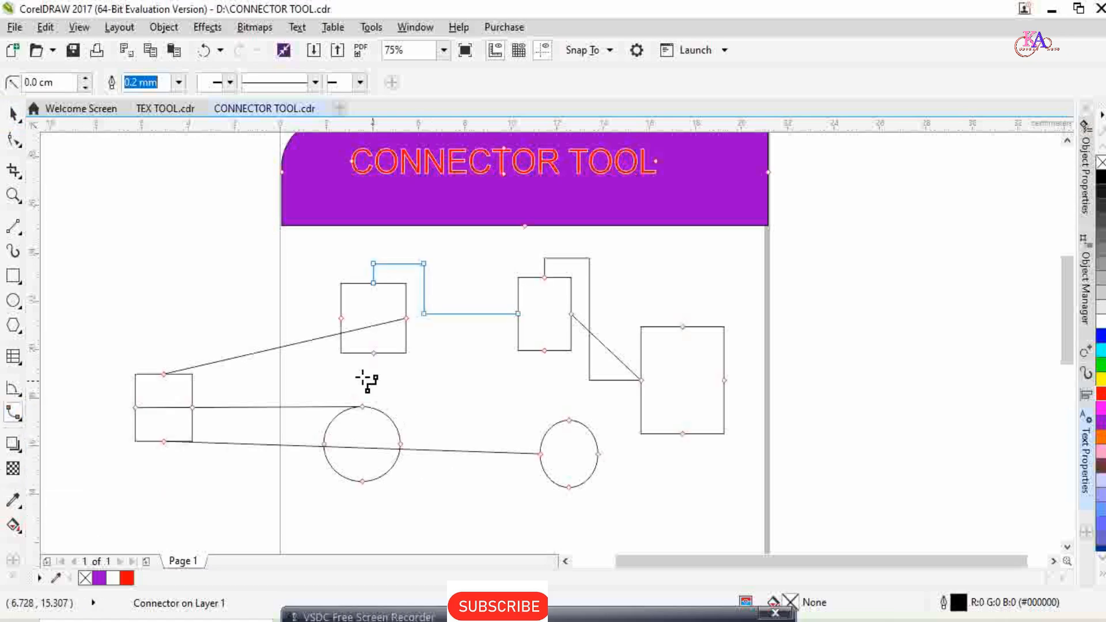
scroll(405, 474, down, 1)
scroll(400, 434, up, 1)
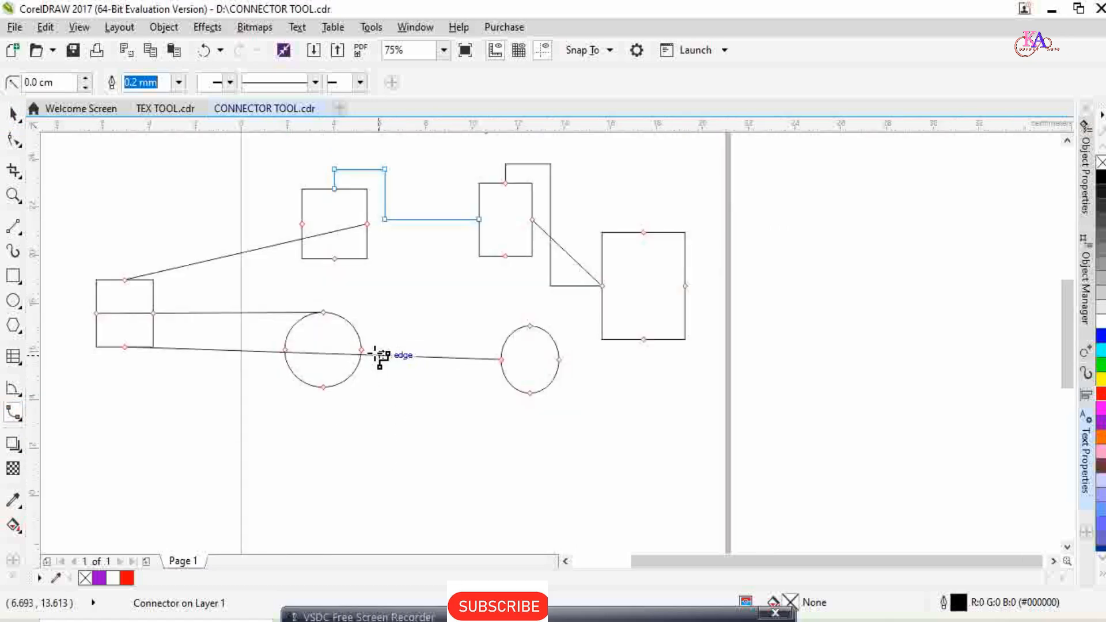
drag(361, 350, 530, 333)
scroll(415, 375, up, 1)
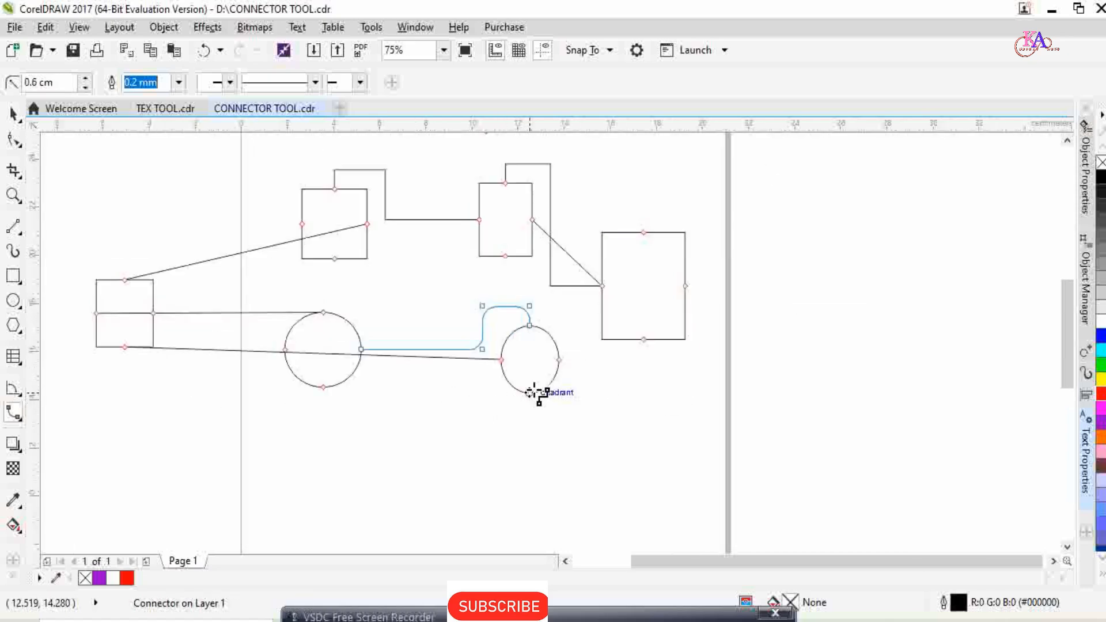
drag(529, 392, 324, 386)
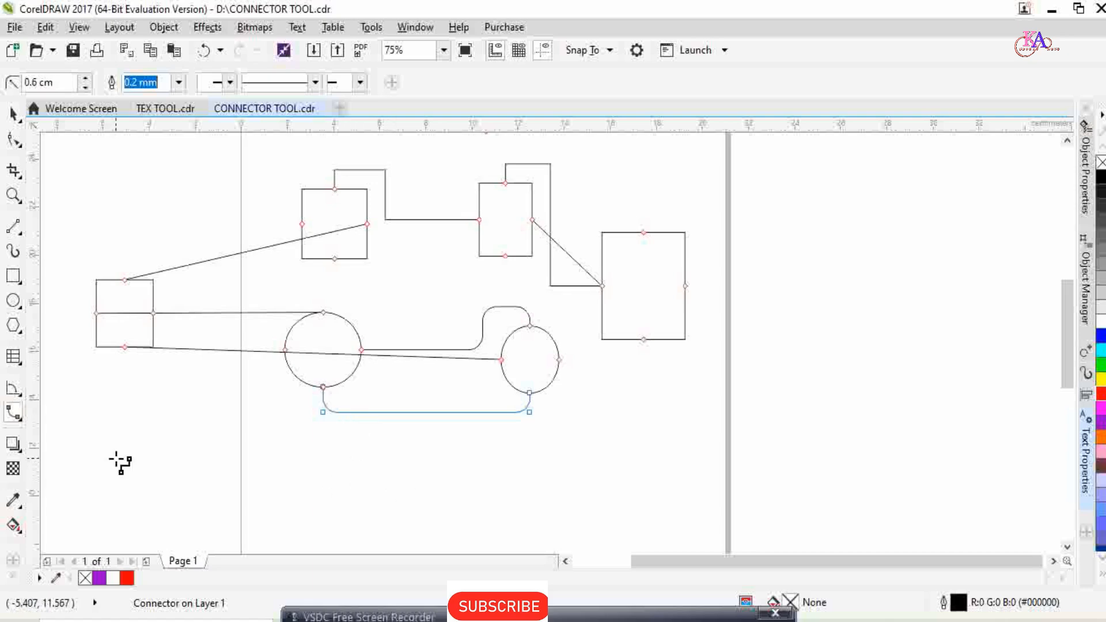
click(23, 422)
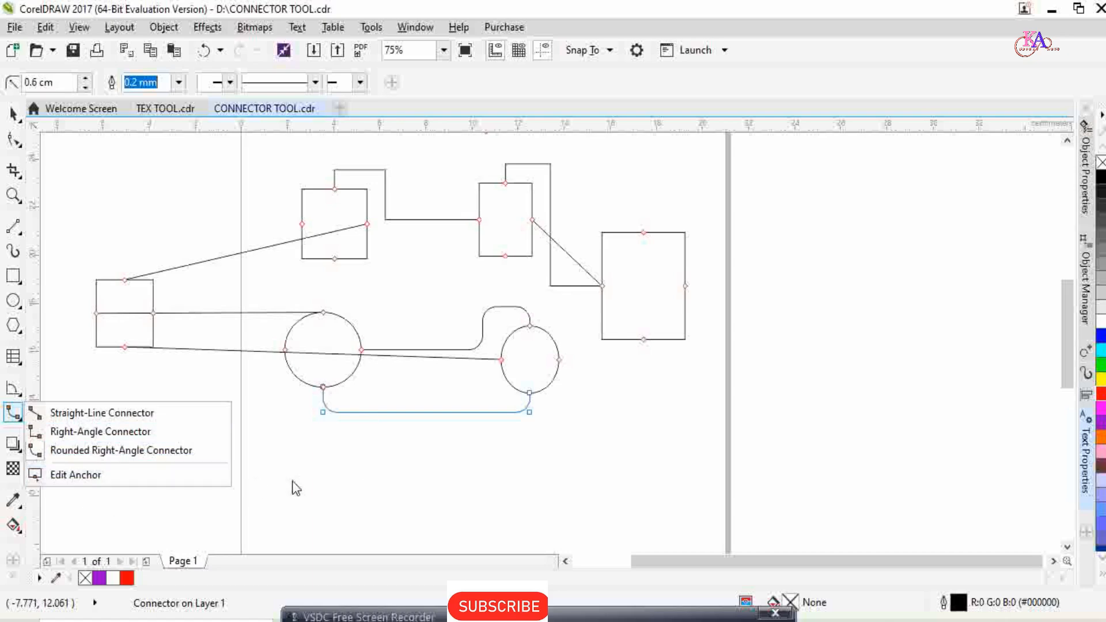
scroll(425, 377, down, 2)
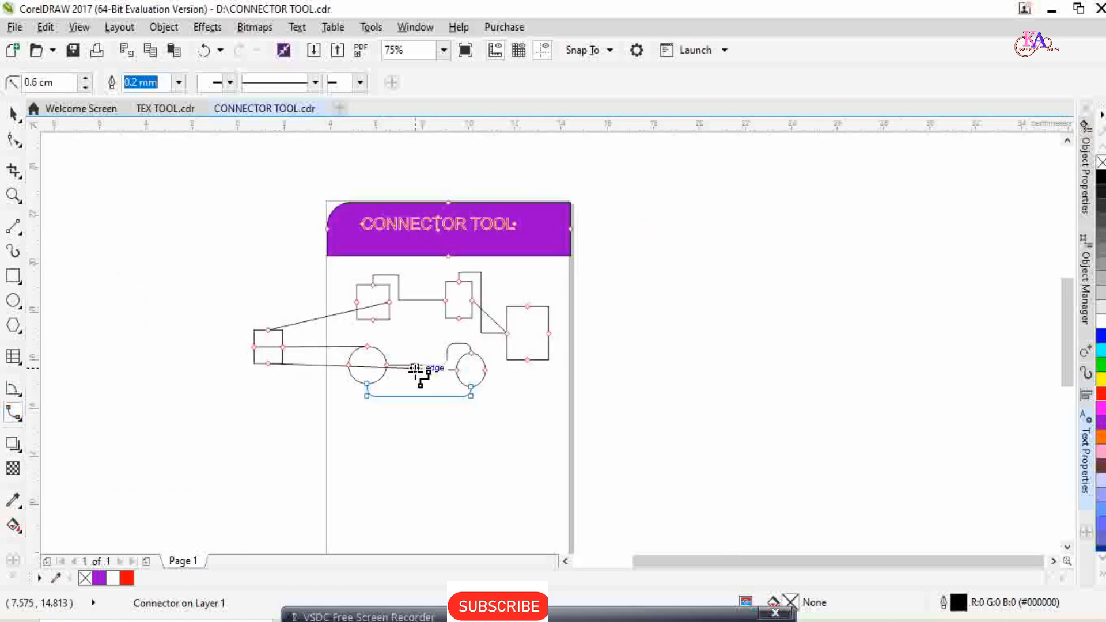
scroll(419, 377, up, 2)
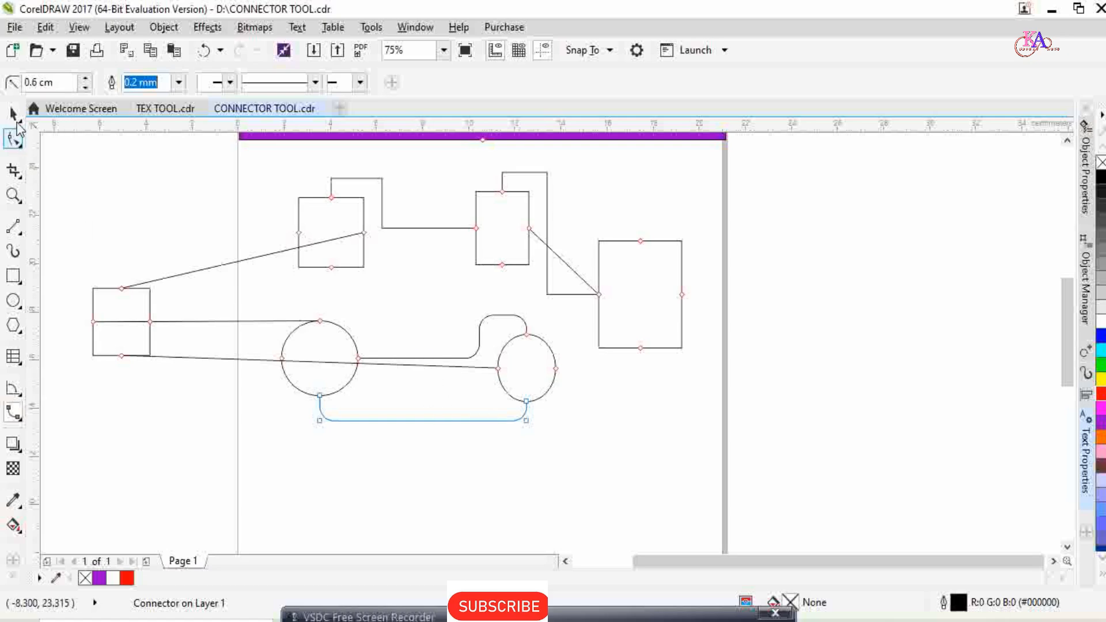
click(14, 116)
scroll(391, 360, down, 2)
click(467, 371)
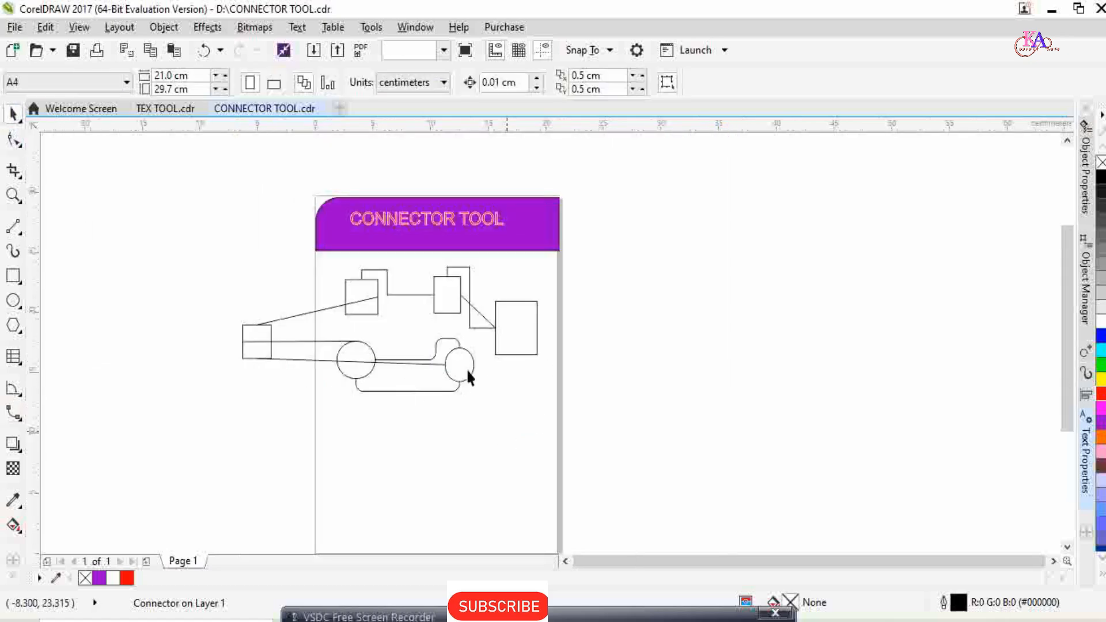
scroll(468, 375, up, 2)
click(467, 374)
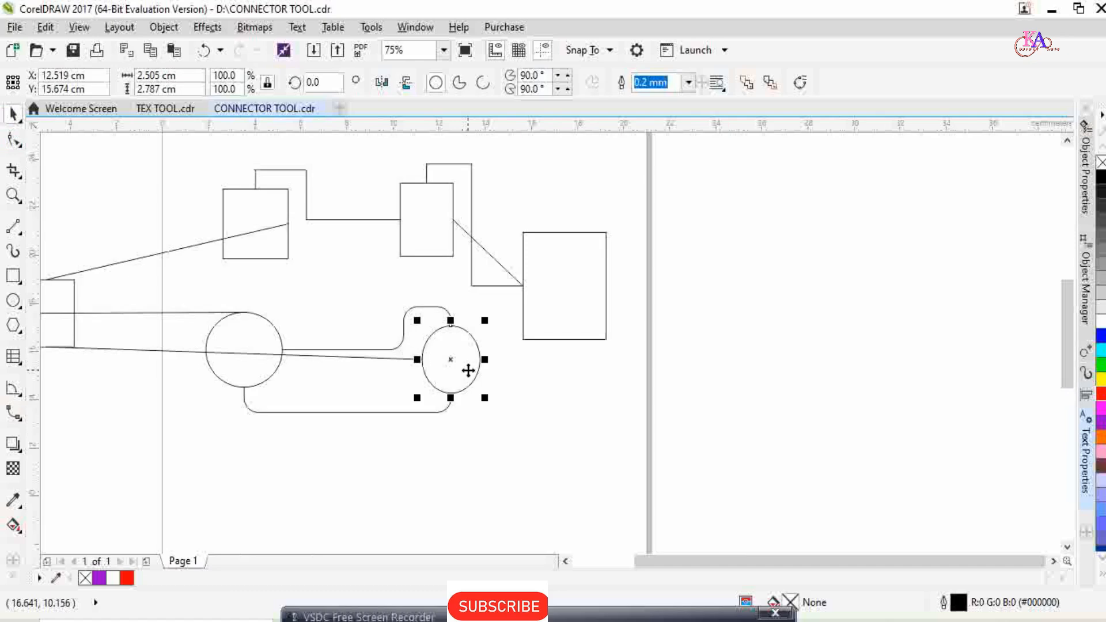
scroll(464, 368, down, 3)
click(436, 394)
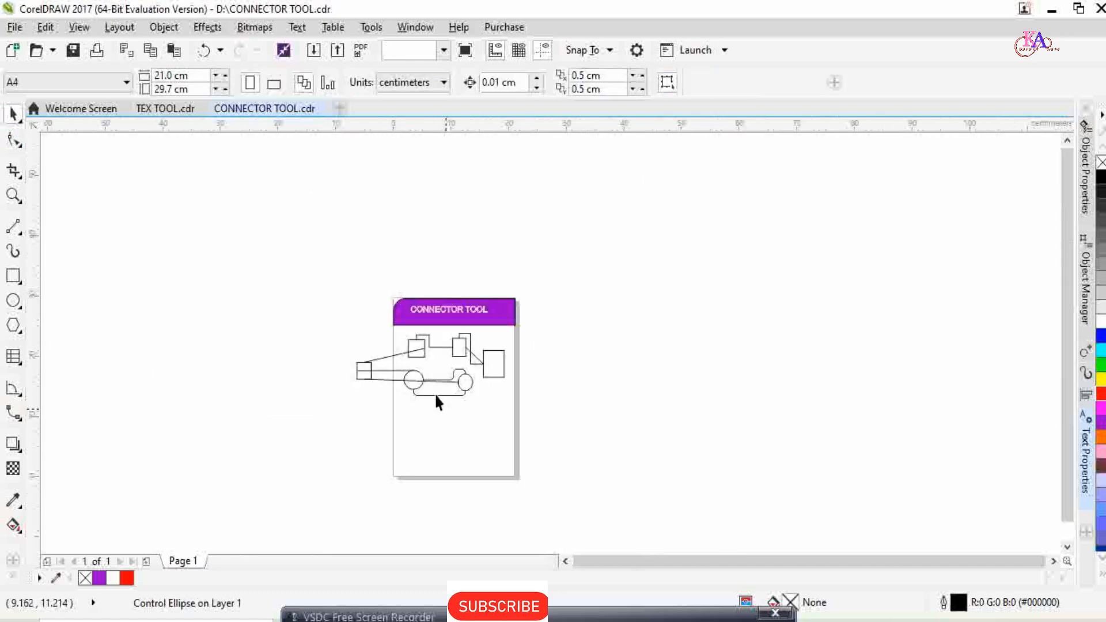
click(435, 395)
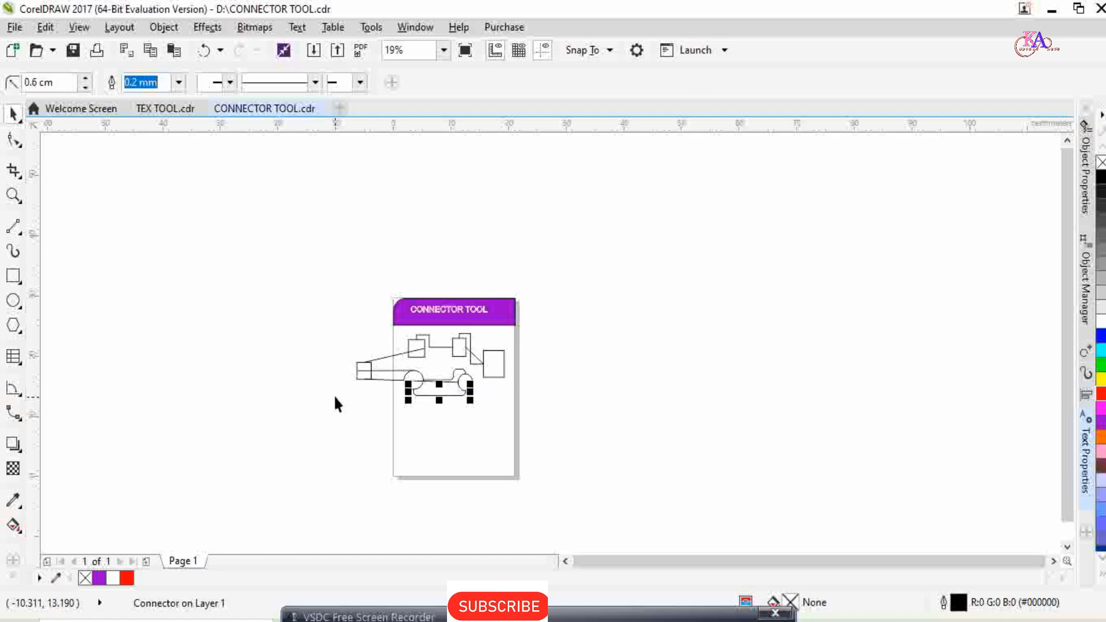
drag(292, 345, 519, 403)
click(545, 409)
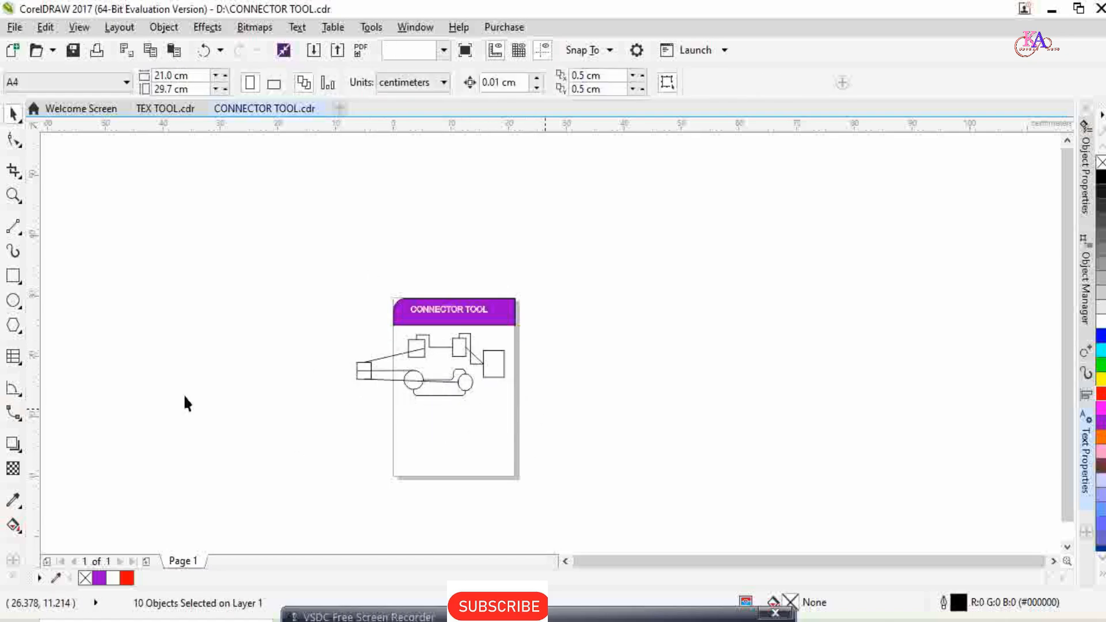
Examine the start arrowhead, end arrowhead and line style options available for the straight-line connector.
click(14, 413)
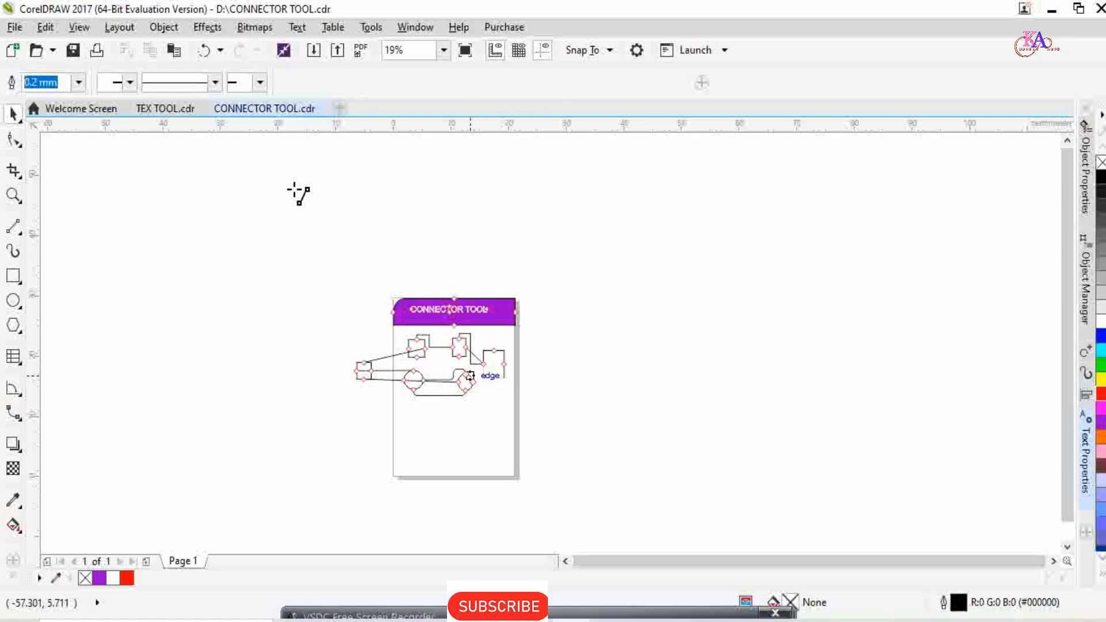
click(130, 83)
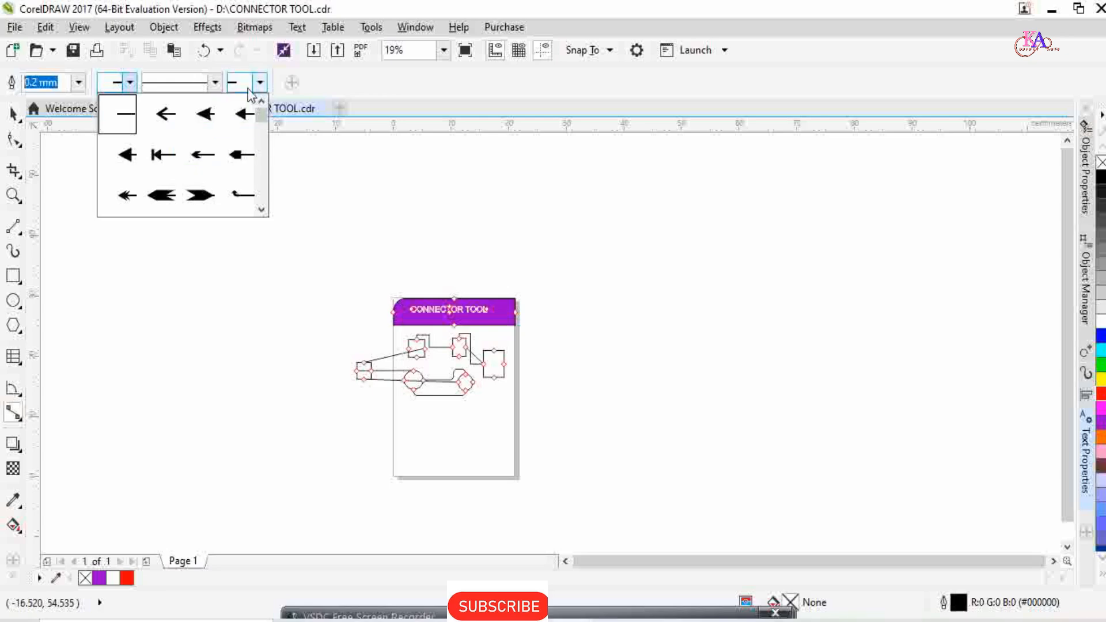
click(263, 83)
click(215, 83)
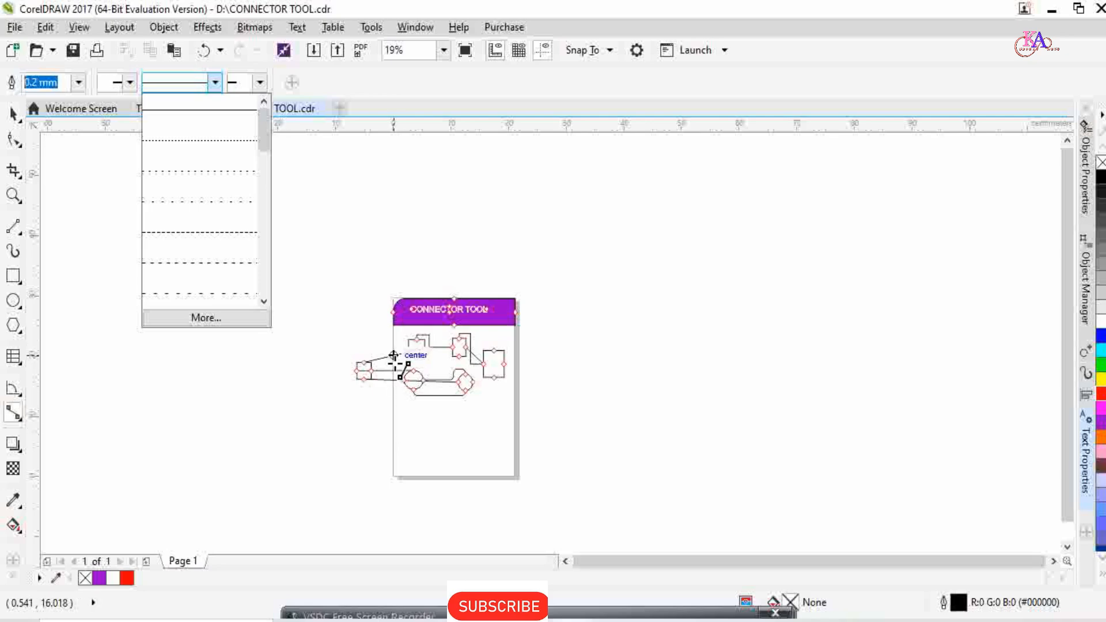
scroll(395, 366, up, 5)
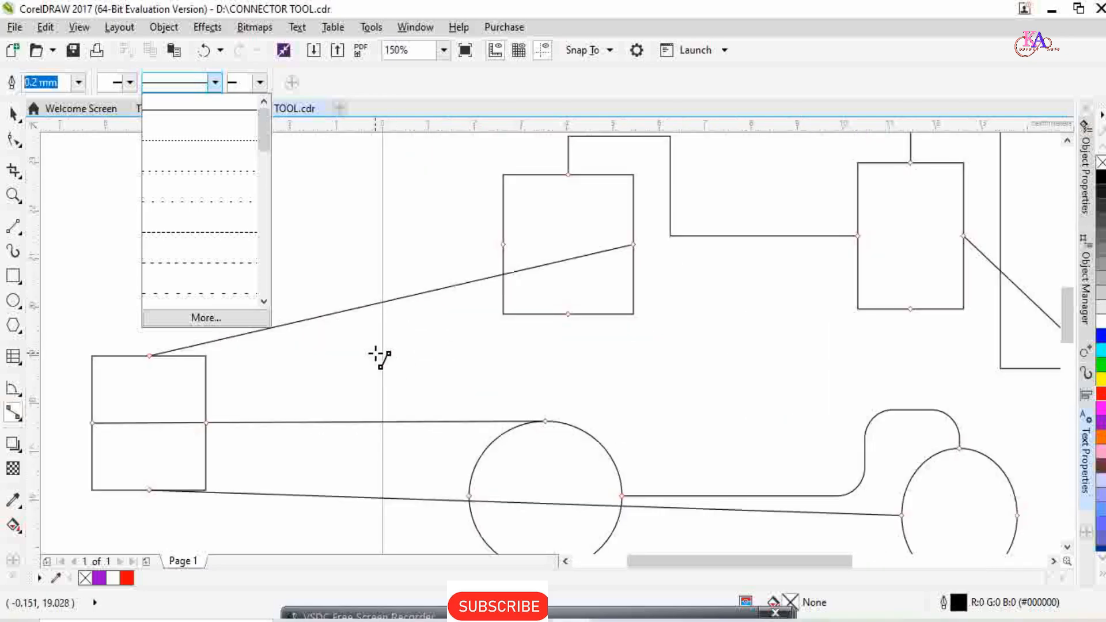
scroll(380, 357, down, 1)
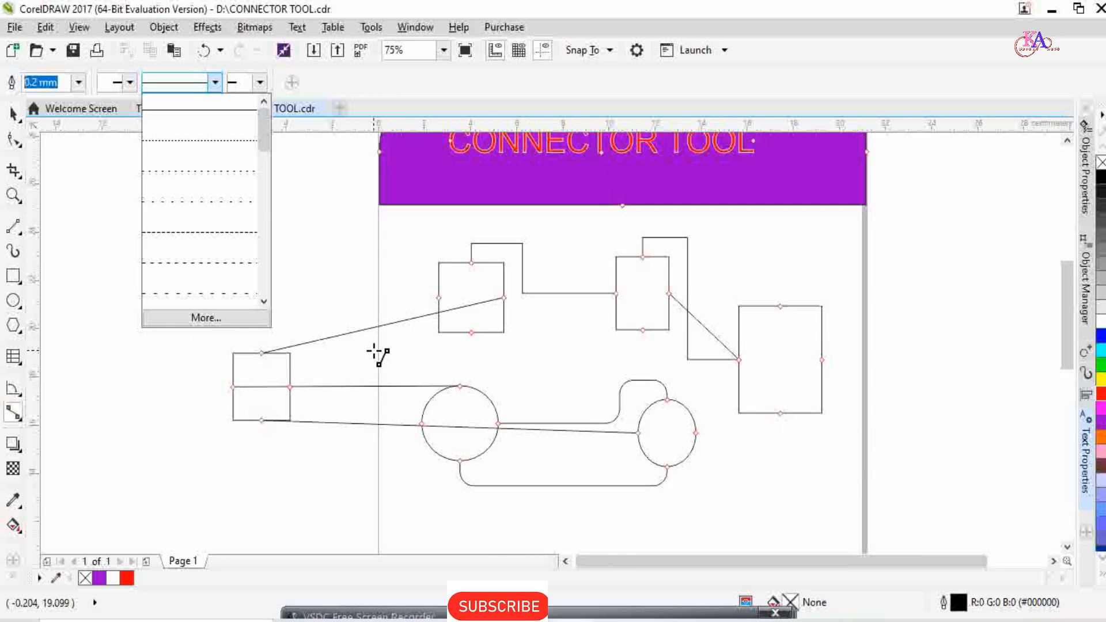
click(14, 115)
scroll(271, 339, down, 2)
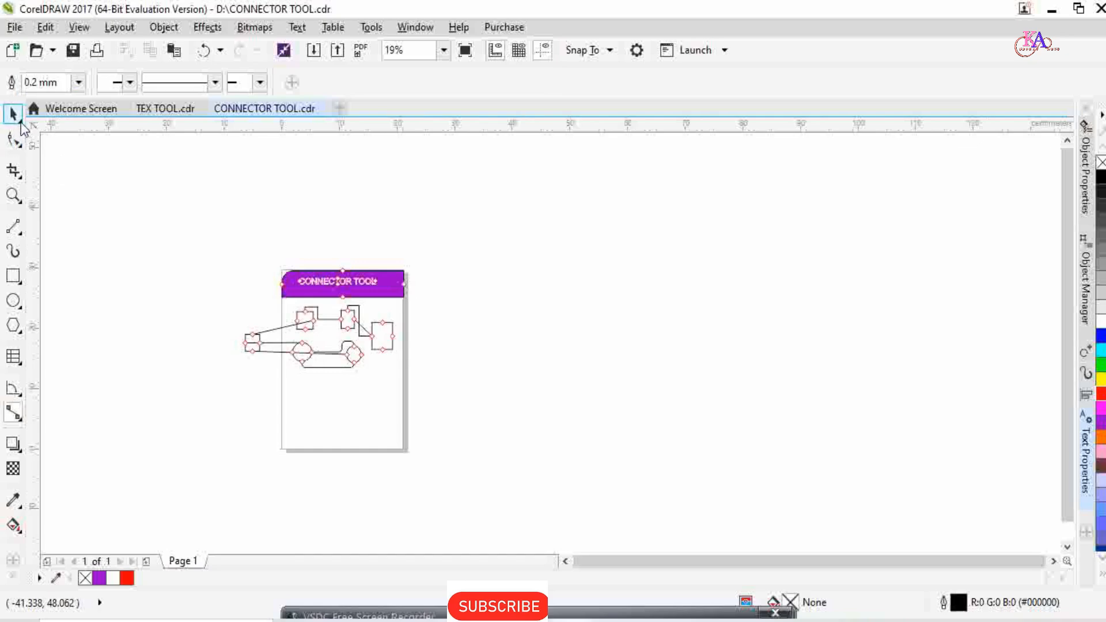
click(19, 119)
click(75, 115)
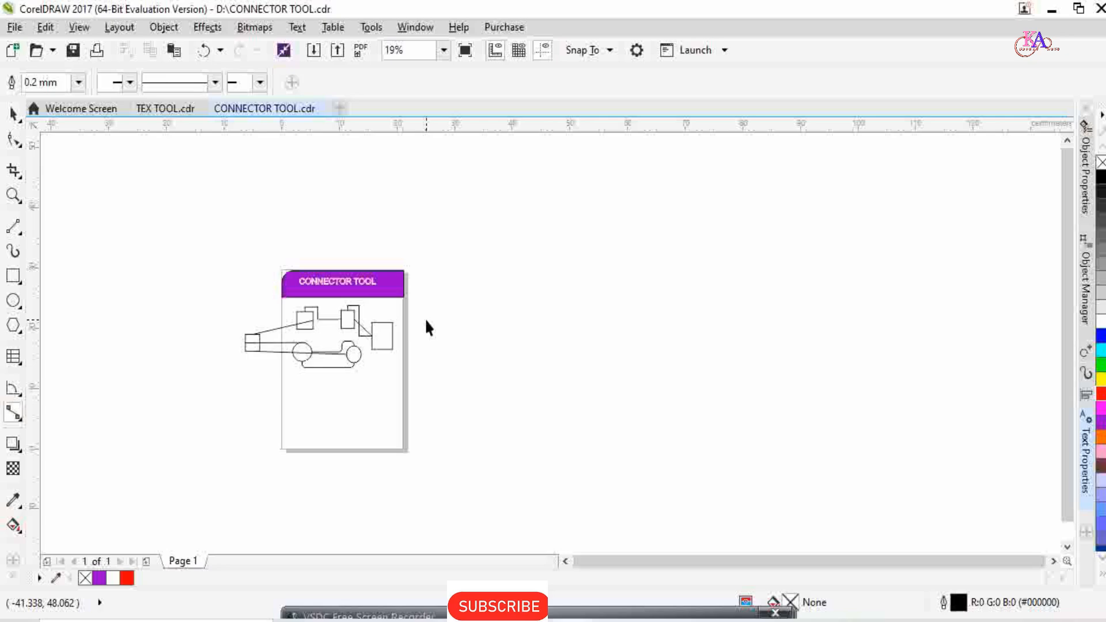
scroll(340, 345, up, 2)
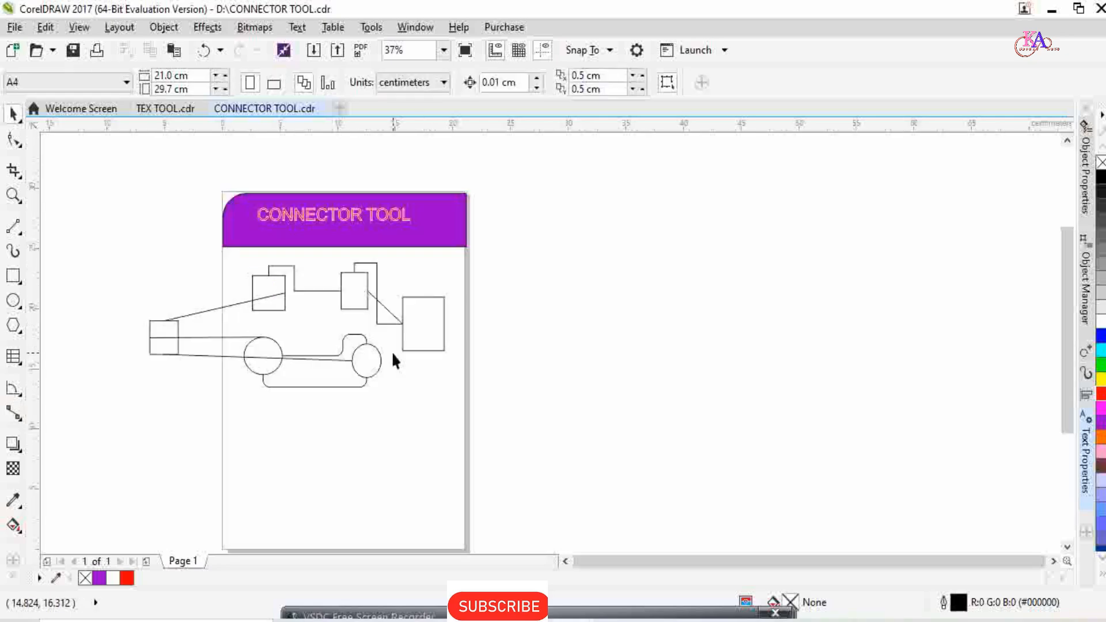
scroll(390, 351, down, 2)
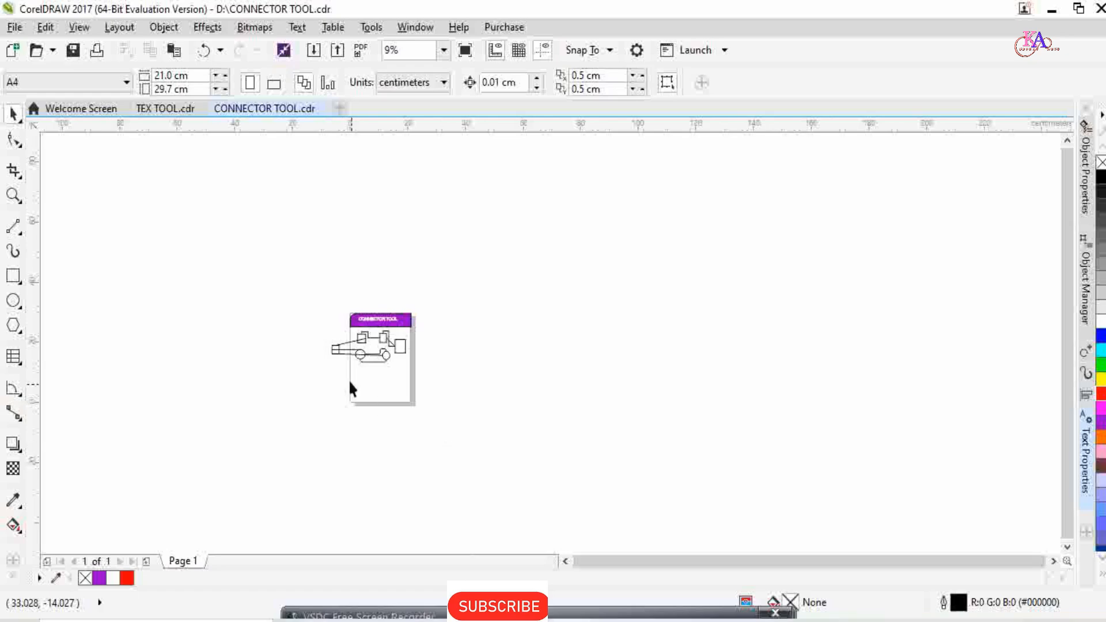
scroll(374, 362, up, 2)
scroll(376, 371, down, 1)
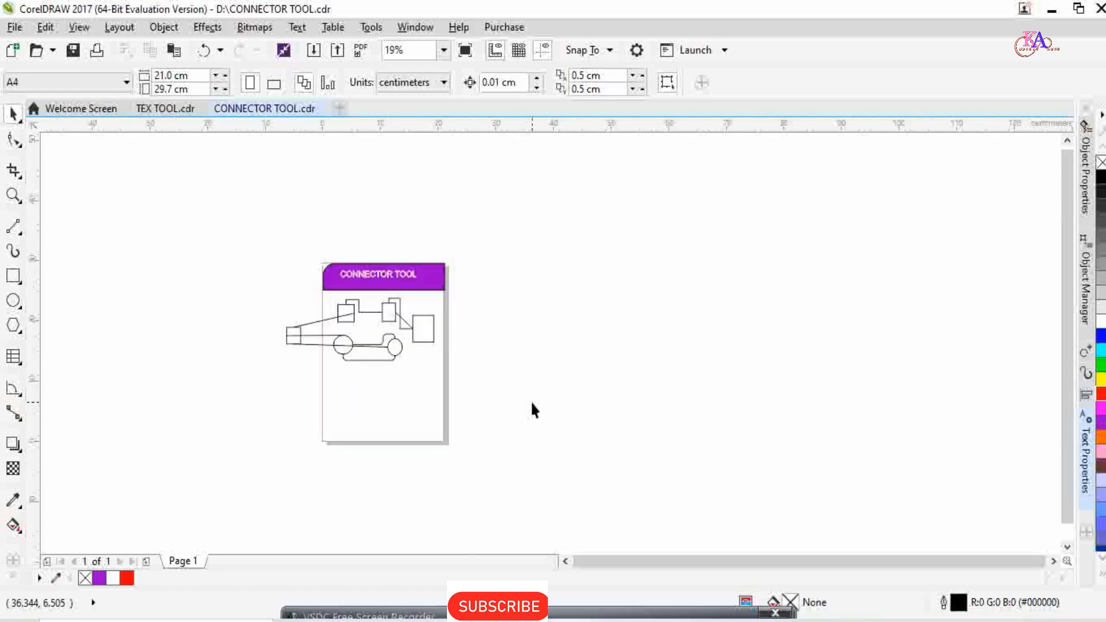